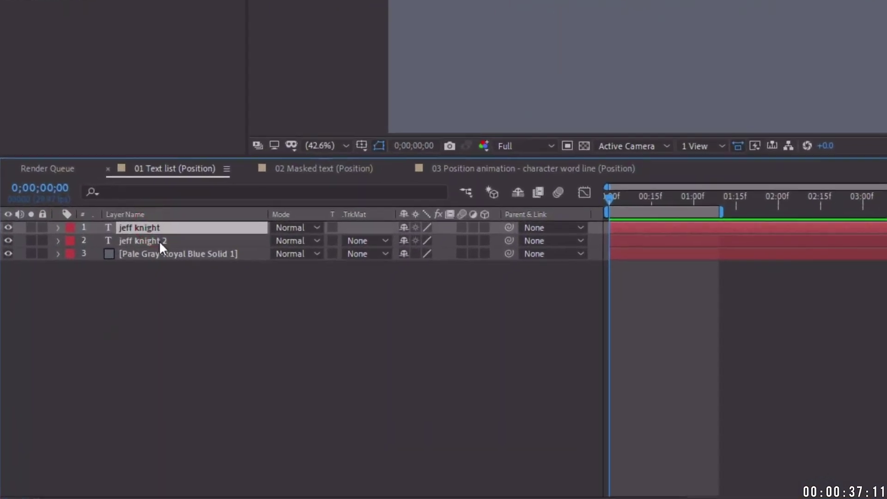
shift+click(159, 240)
key(p)
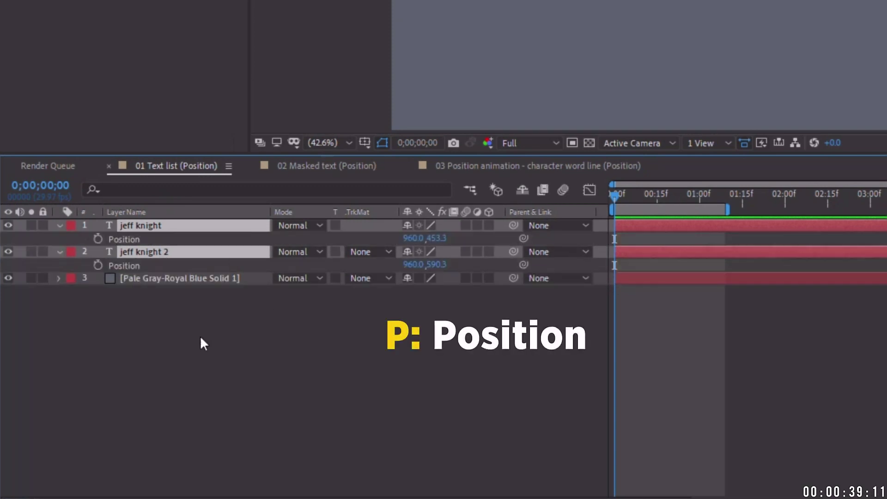
right_click(130, 240)
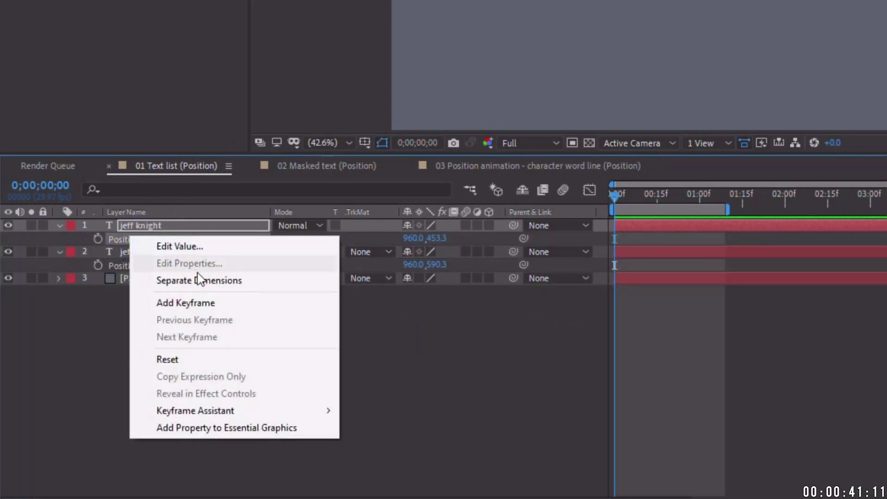
click(198, 279)
right_click(135, 281)
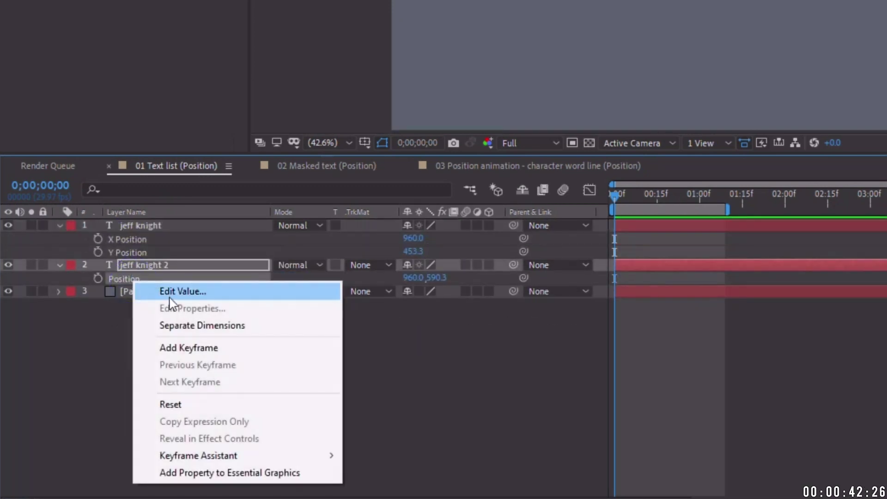
click(198, 325)
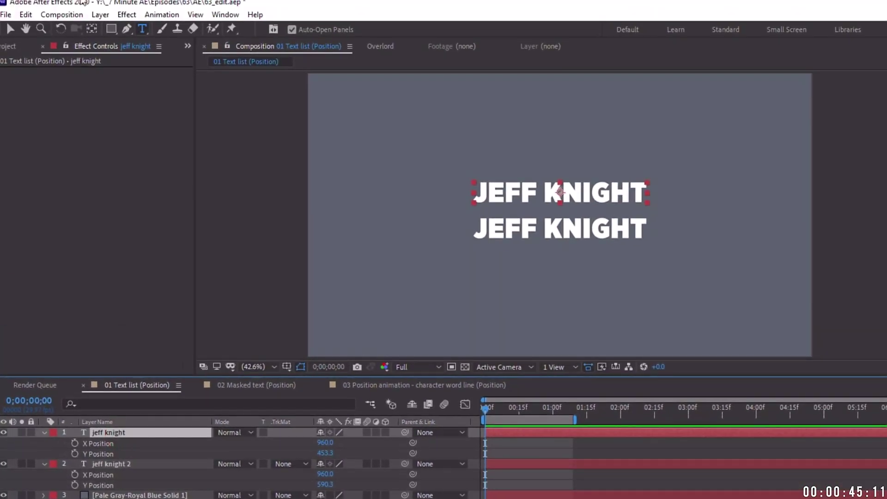
Add a new null object layer named ANIMATOR.
click(100, 15)
mouse_move(153, 29)
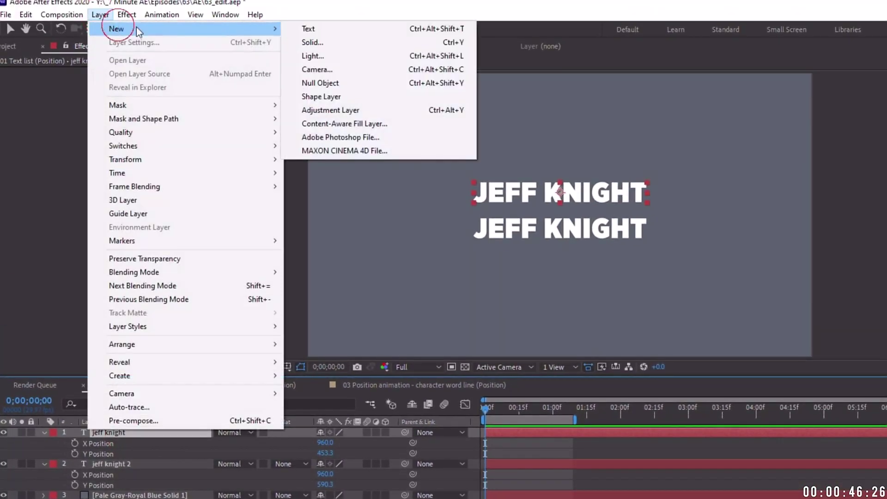
click(375, 83)
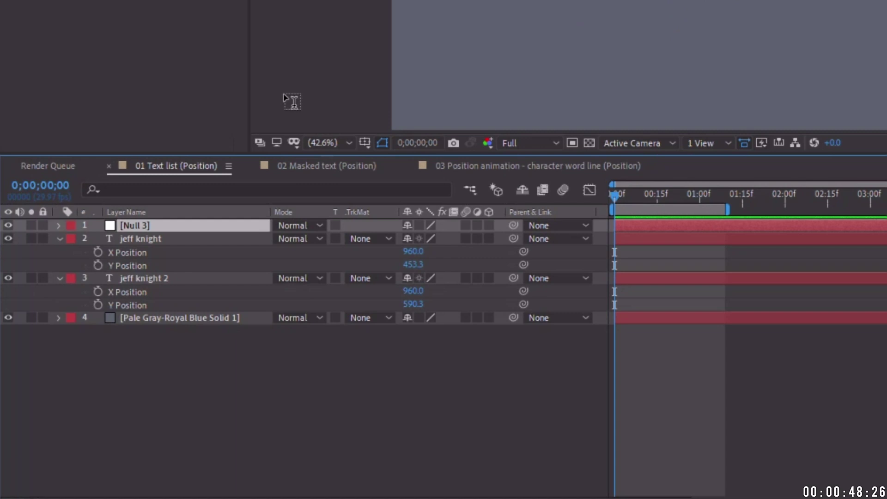
key(Return)
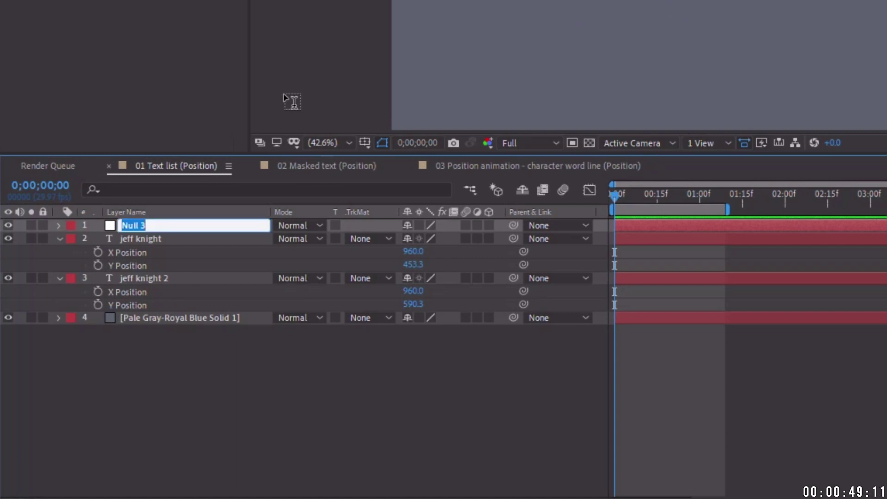
text(ANIMATOR)
key(Return)
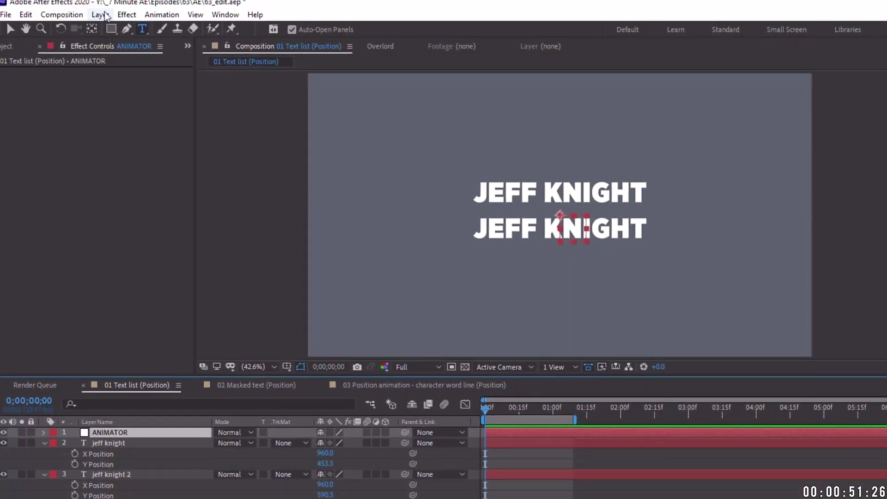
Add an adjustment layer and name it Speed.
click(105, 15)
mouse_move(243, 29)
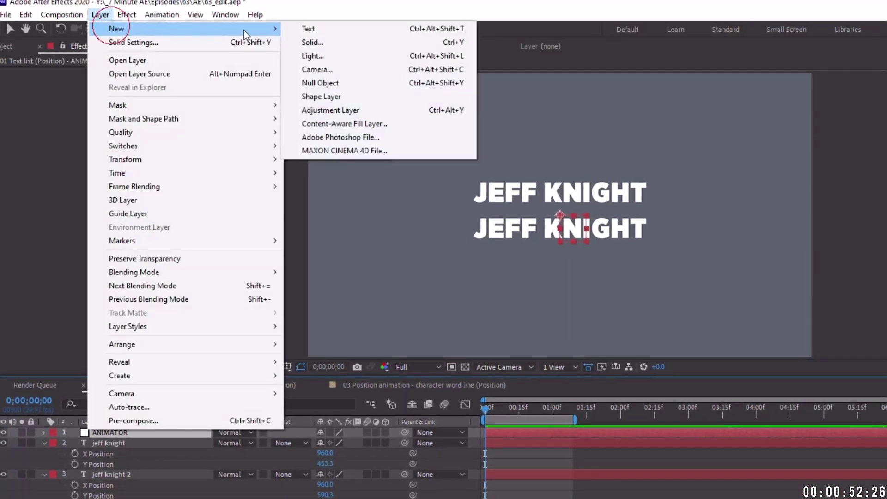
click(378, 113)
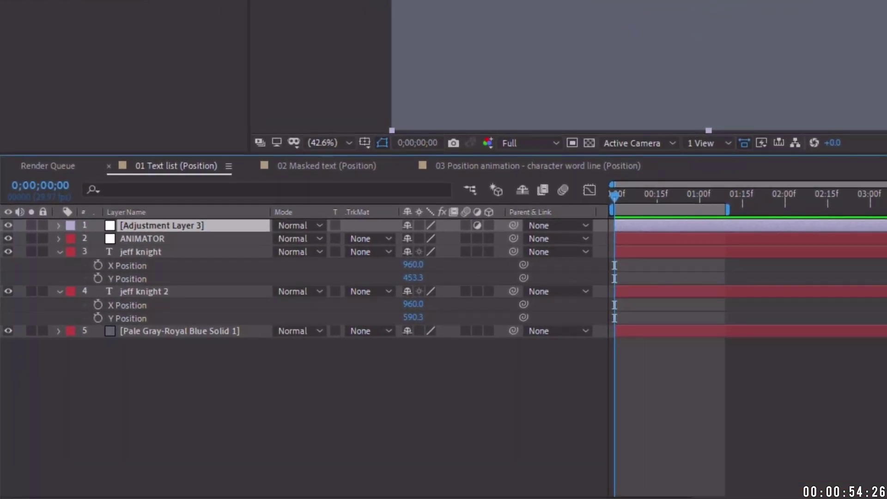
key(Return)
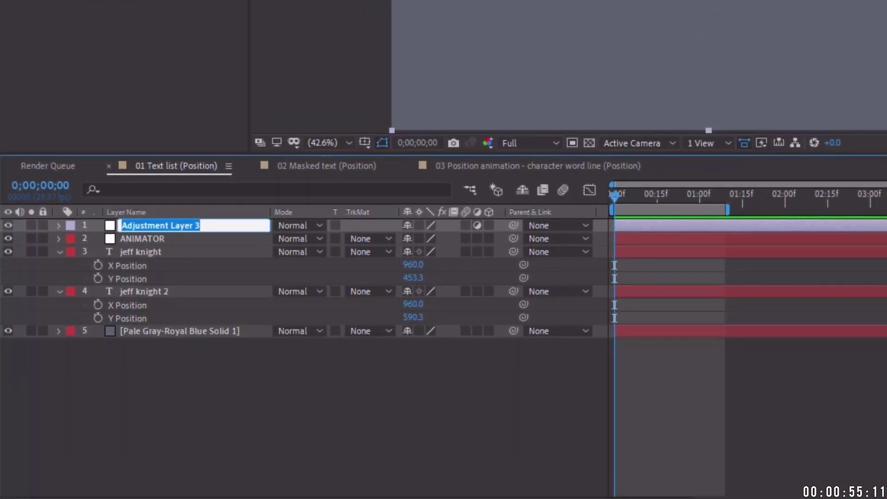
text(Speed)
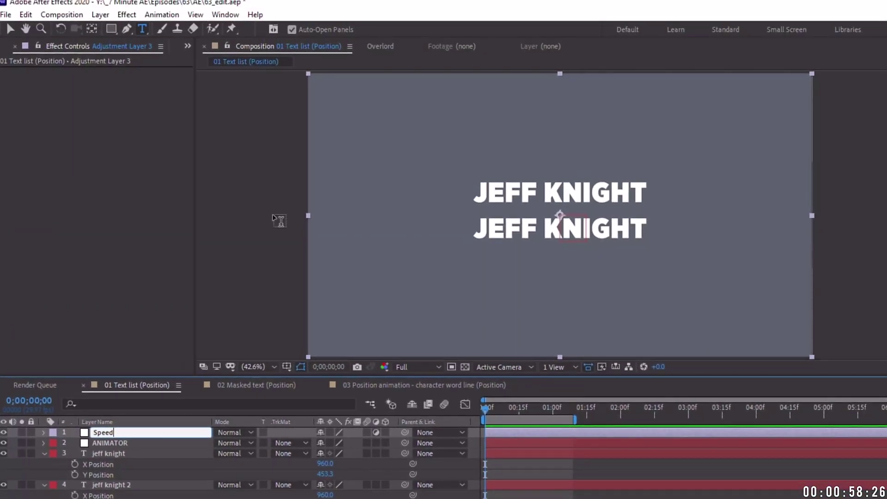
Confirm the Speed layer name and apply a Slider Control effect to it.
key(Return)
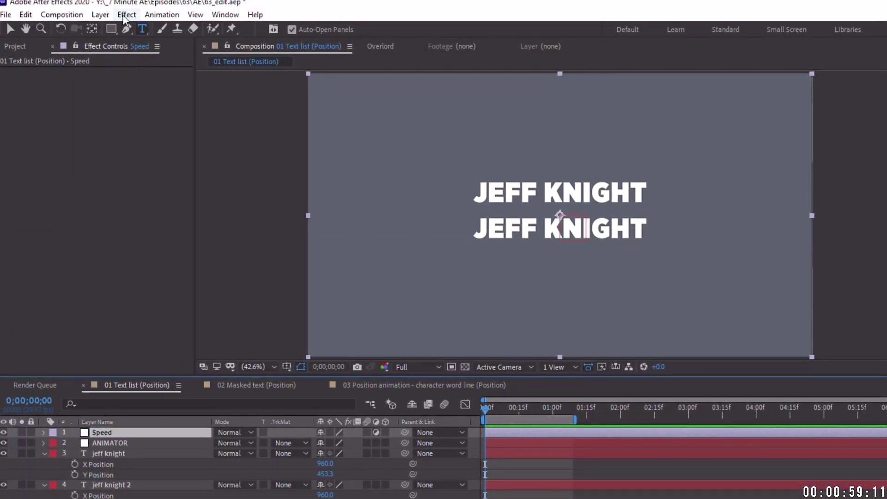
click(126, 14)
mouse_move(154, 176)
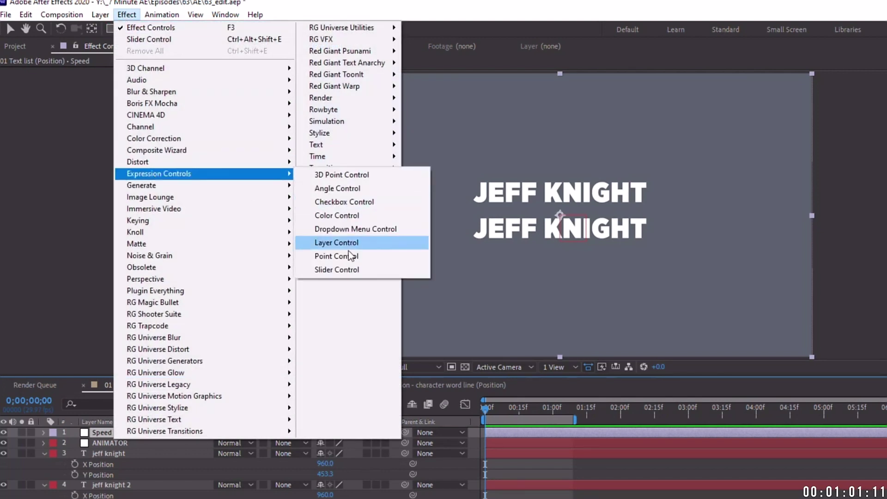
click(347, 271)
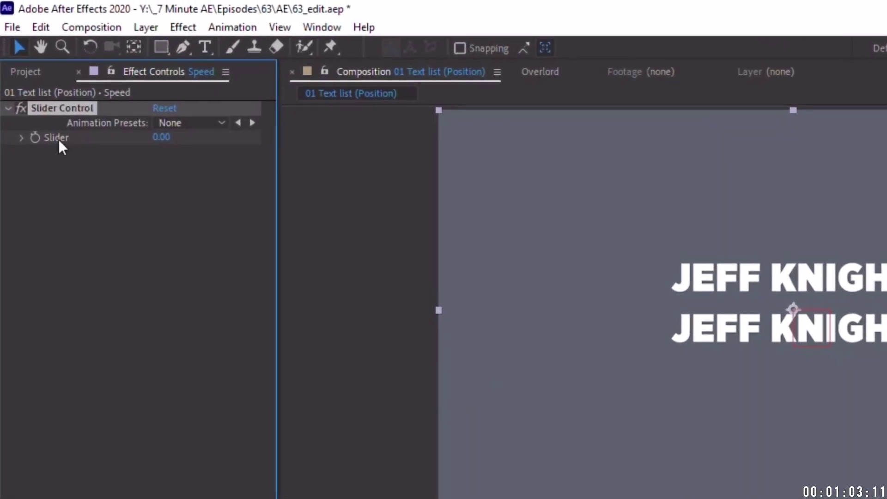
Change the Slider's value range to run from 0 to 1.
right_click(64, 135)
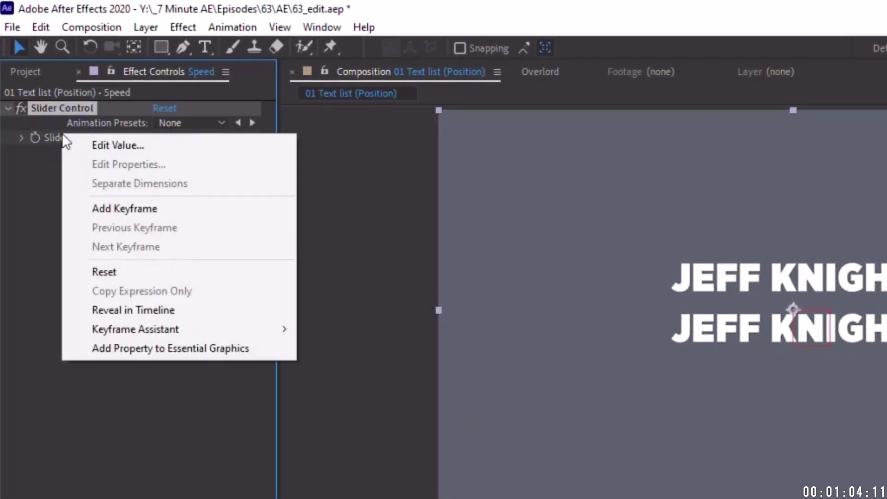
click(129, 145)
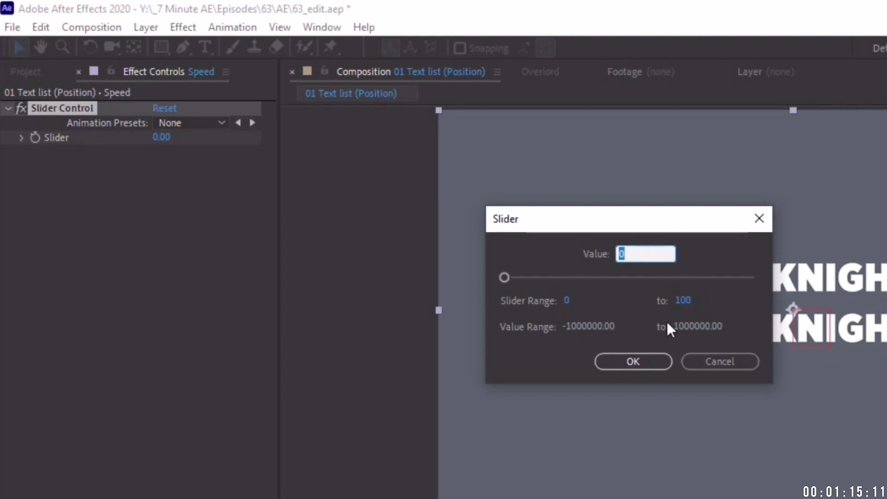
click(683, 299)
text(1)
key(Return)
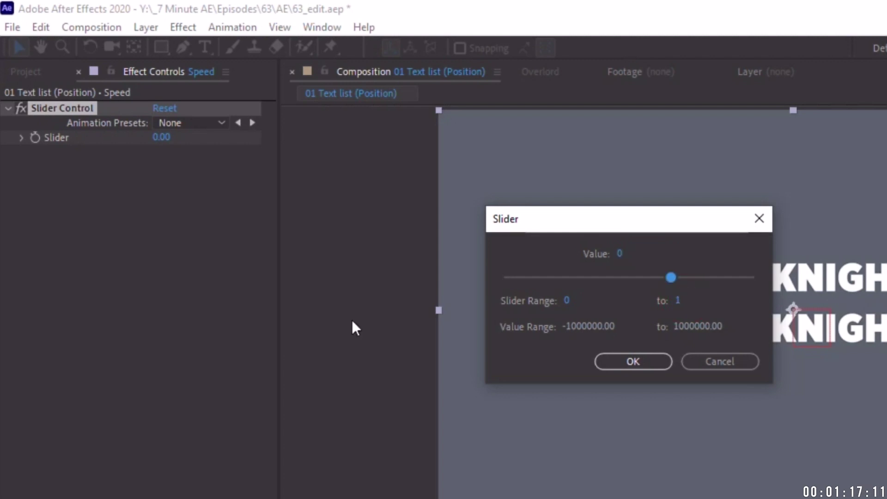
click(638, 362)
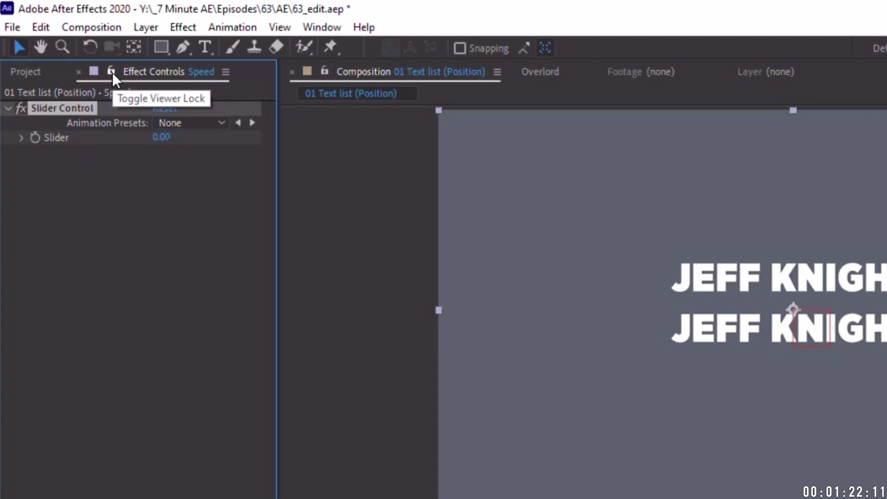
Separate the ANIMATOR null's Position into X and Y.
click(163, 433)
key(p)
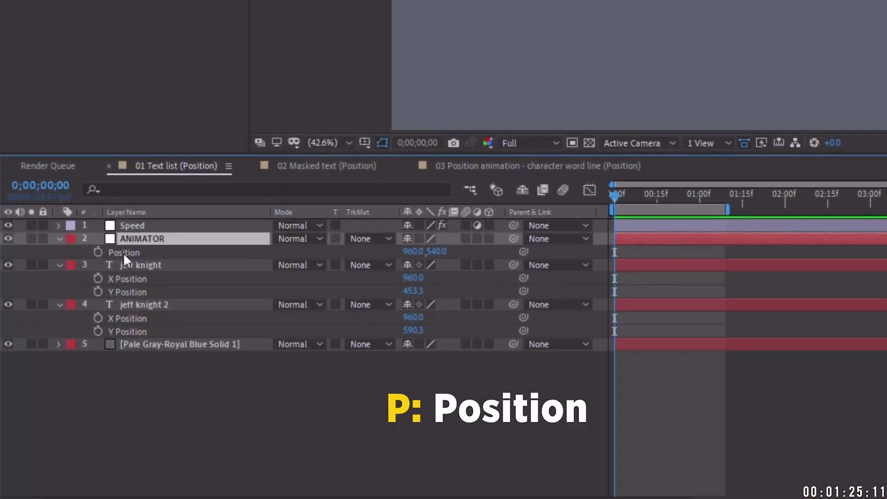
right_click(123, 256)
click(211, 299)
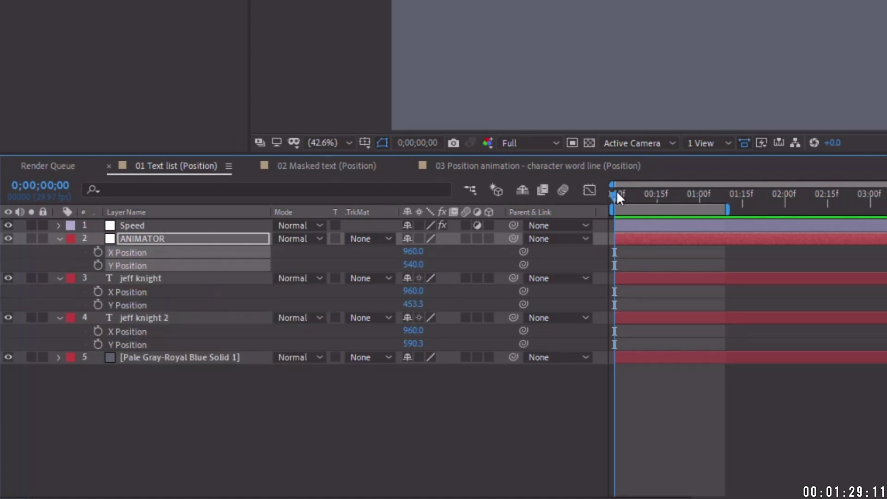
Keyframe ANIMATOR's X Position at 15 frames, then start it off-screen right at X 2369.
drag(617, 193, 660, 193)
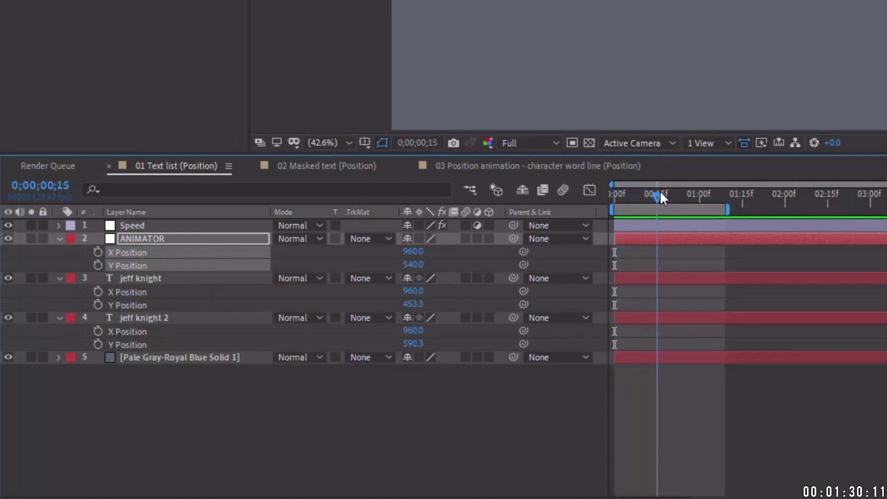
click(114, 274)
click(98, 252)
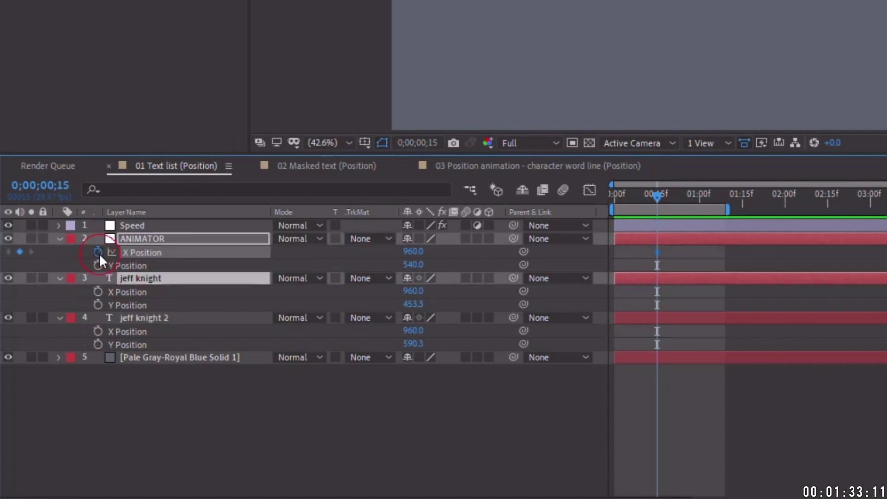
scroll(568, 112, up, 1)
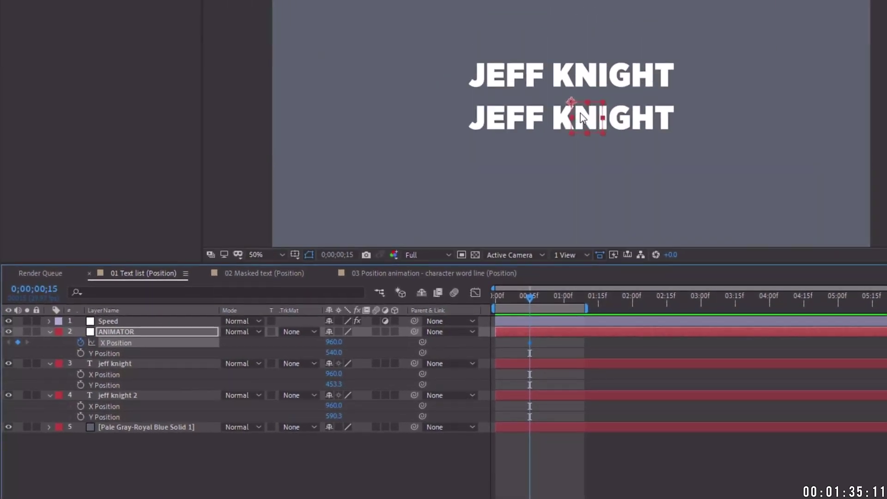
scroll(580, 112, up, 2)
key(Home)
scroll(610, 179, down, 2)
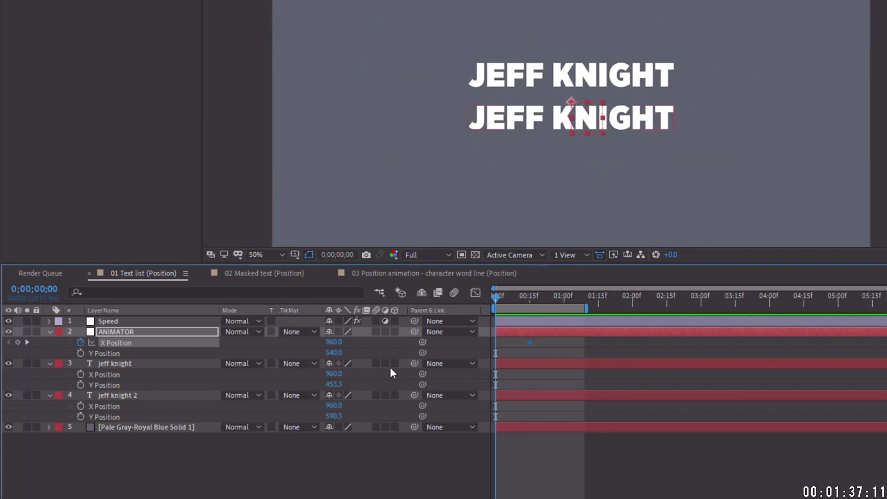
drag(337, 349, 508, 348)
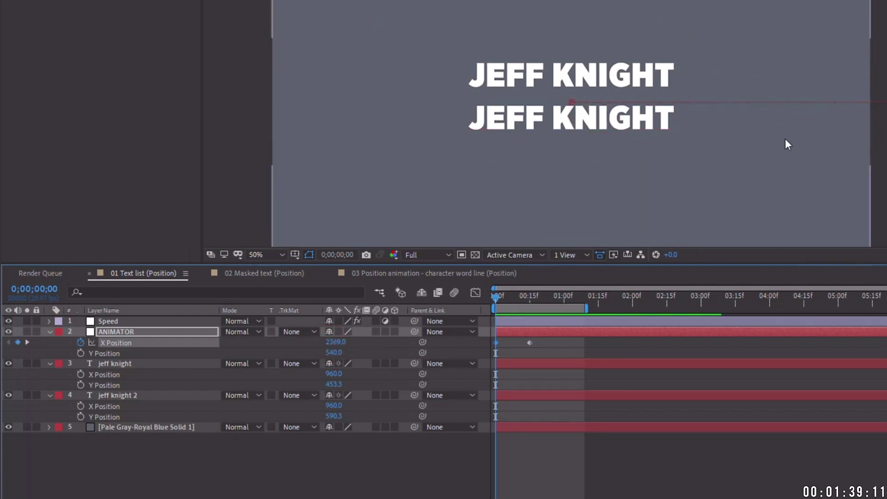
key(comma)
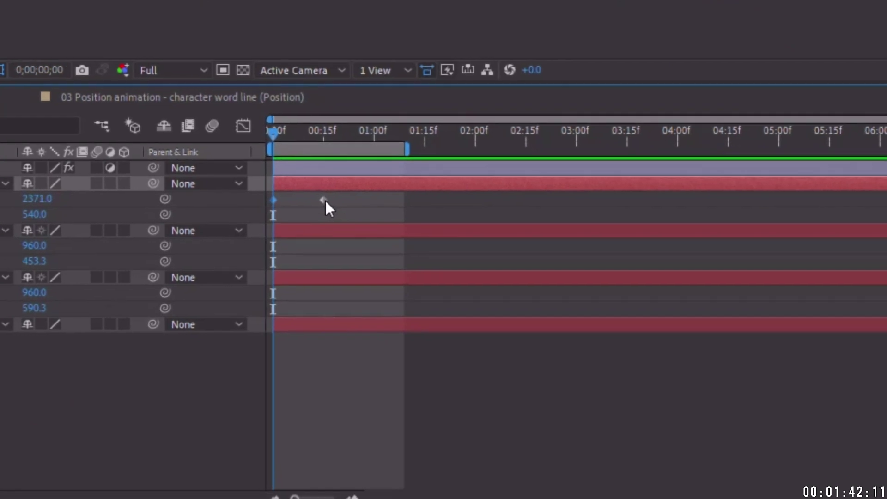
Give the X Position keyframe Easy Ease In with 100% influence and preview the slide.
right_click(530, 342)
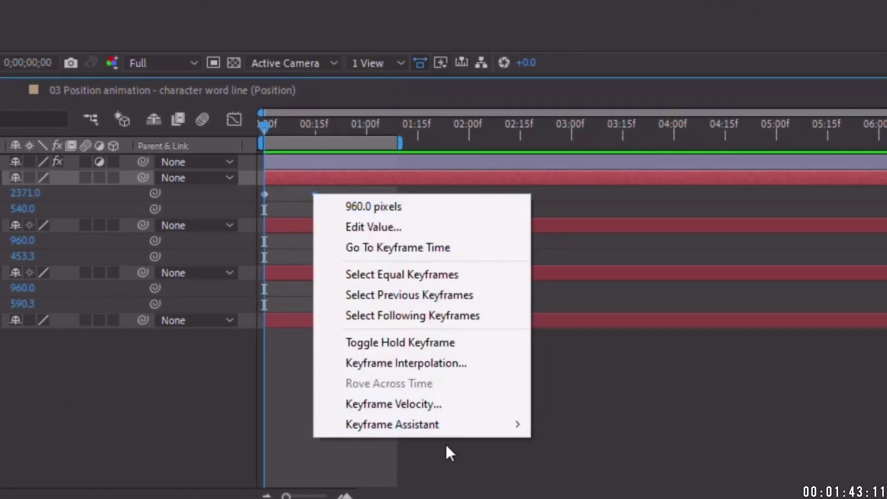
mouse_move(445, 425)
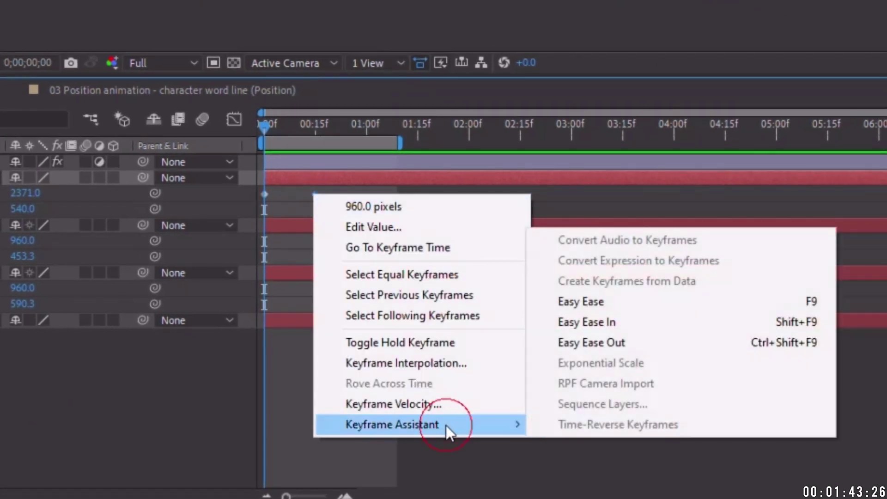
click(592, 322)
click(234, 119)
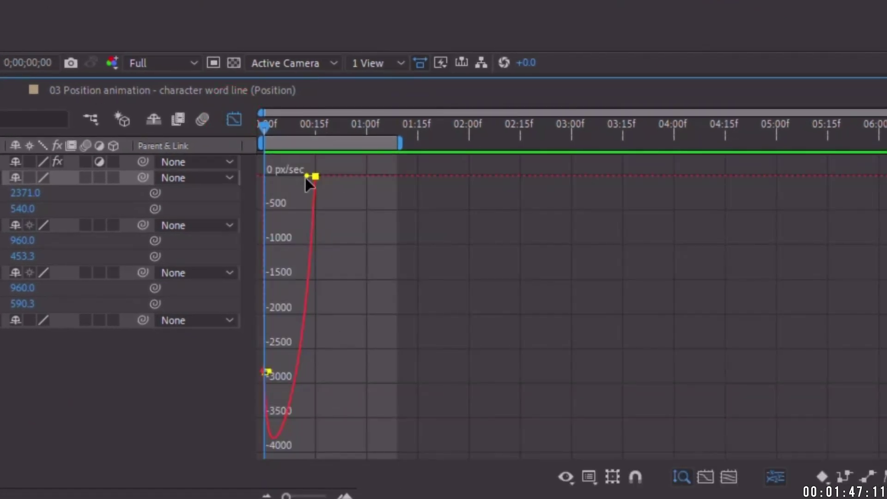
drag(305, 177, 261, 170)
click(233, 120)
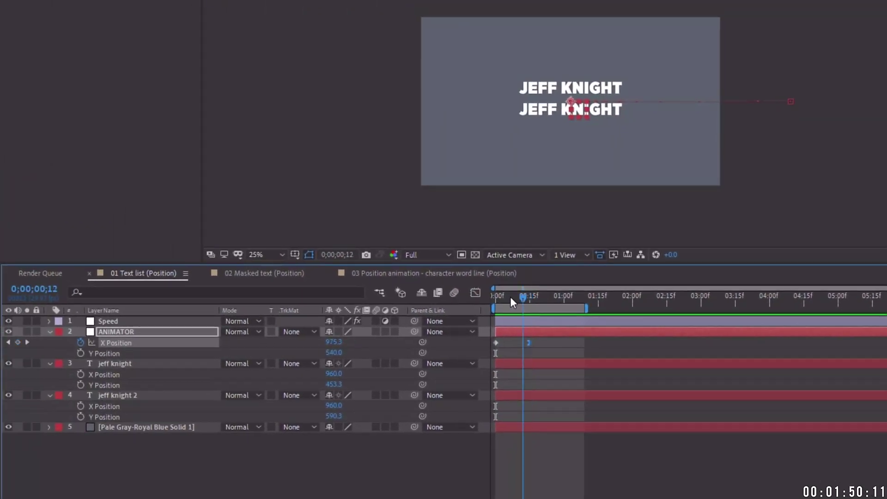
key(space)
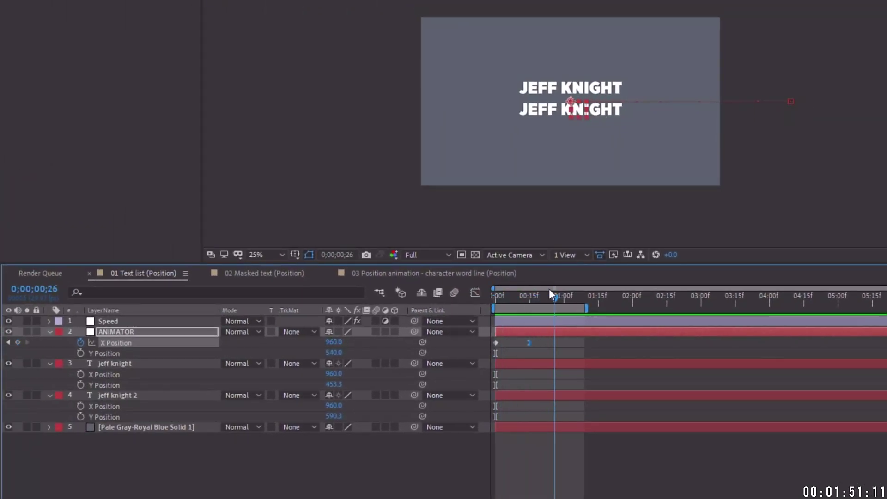
key(space)
click(106, 365)
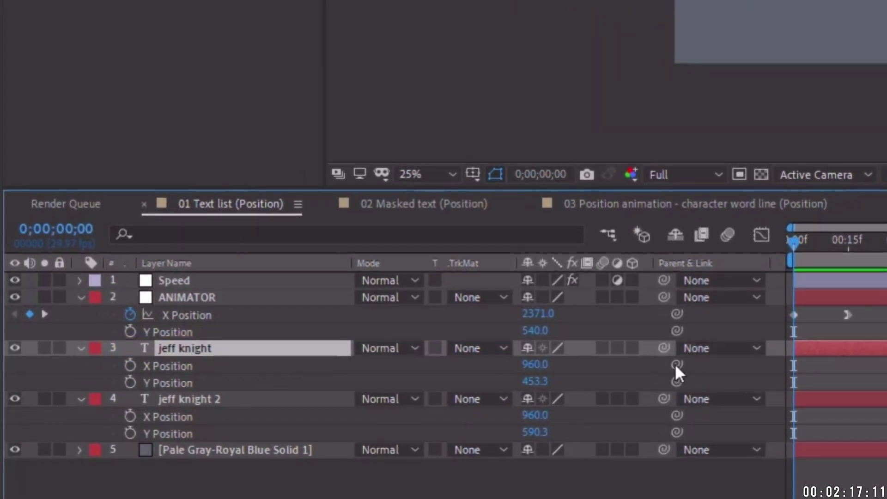
Pick-whip the X Position of jeff knight and jeff knight 2 to ANIMATOR's X Position.
drag(677, 365, 217, 314)
drag(558, 284, 525, 289)
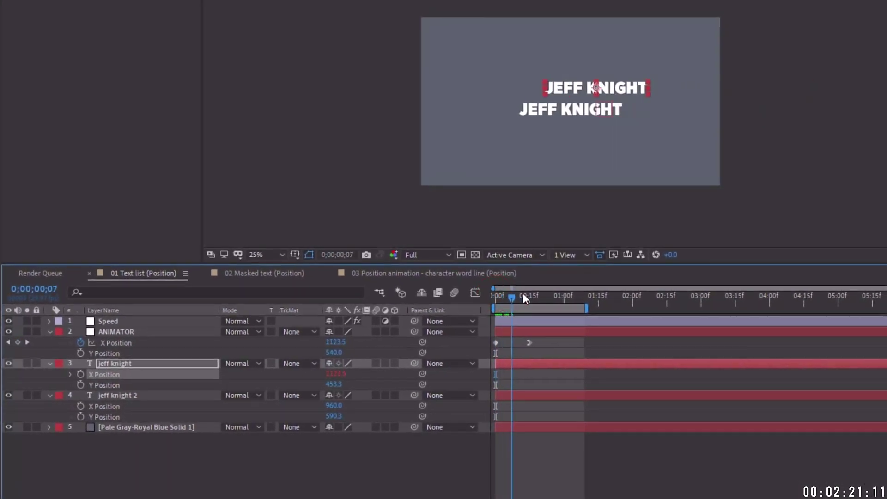
key(Home)
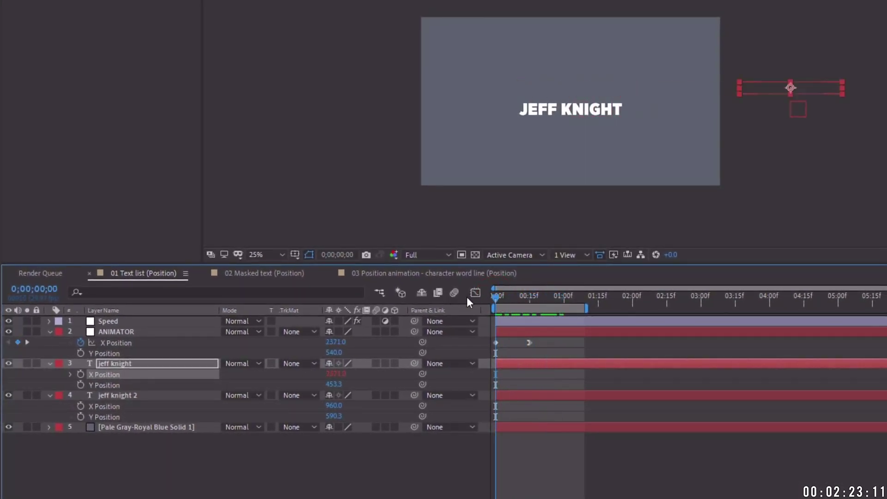
click(152, 395)
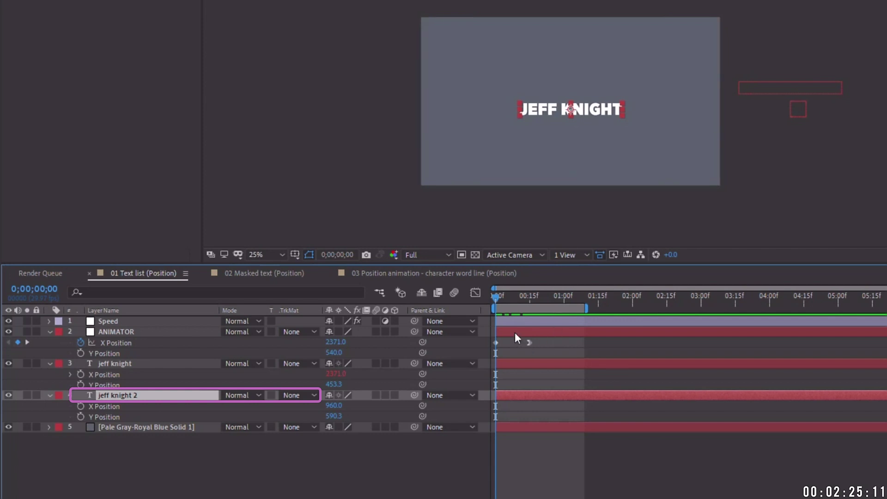
mouse_move(494, 294)
mouse_down()
mouse_move(522, 295)
mouse_move(482, 293)
mouse_up()
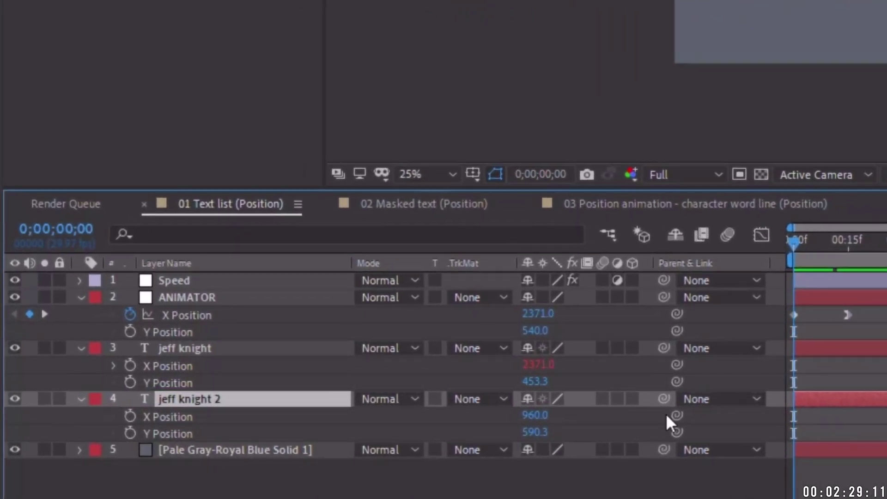
drag(676, 415, 190, 318)
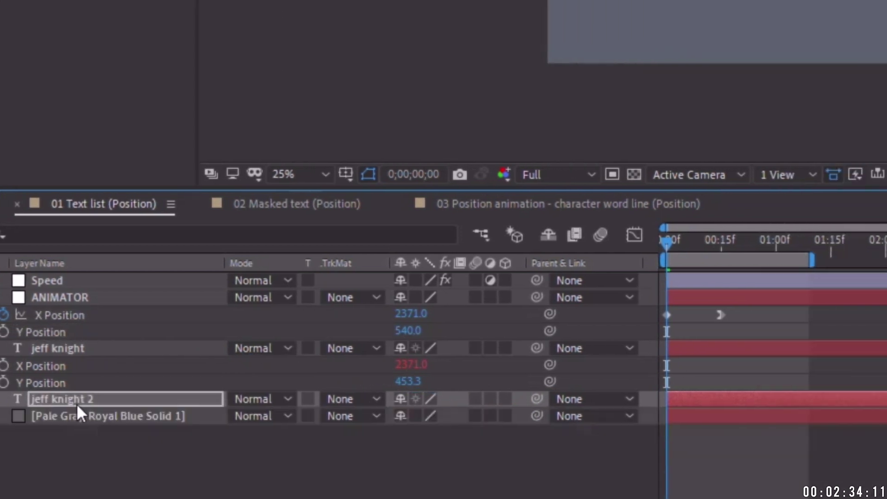
click(321, 430)
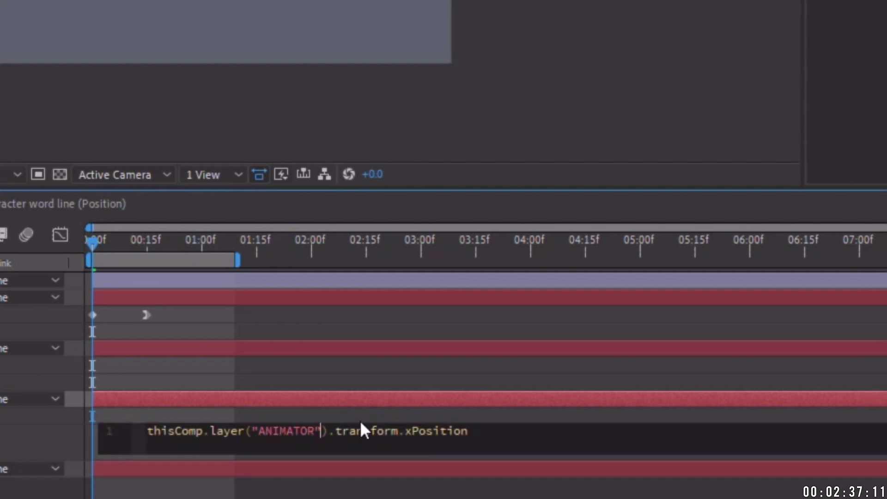
key(BackSpace)
key(BackSpace)
key(BackSpace)
key(BackSpace)
key(BackSpace)
key(BackSpace)
key(BackSpace)
key(BackSpace)
key(BackSpace)
key(BackSpace)
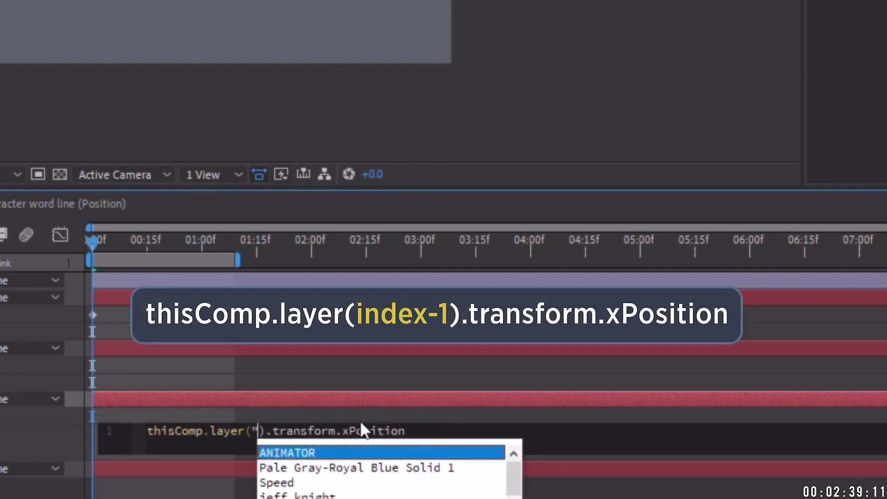
text(index-1)
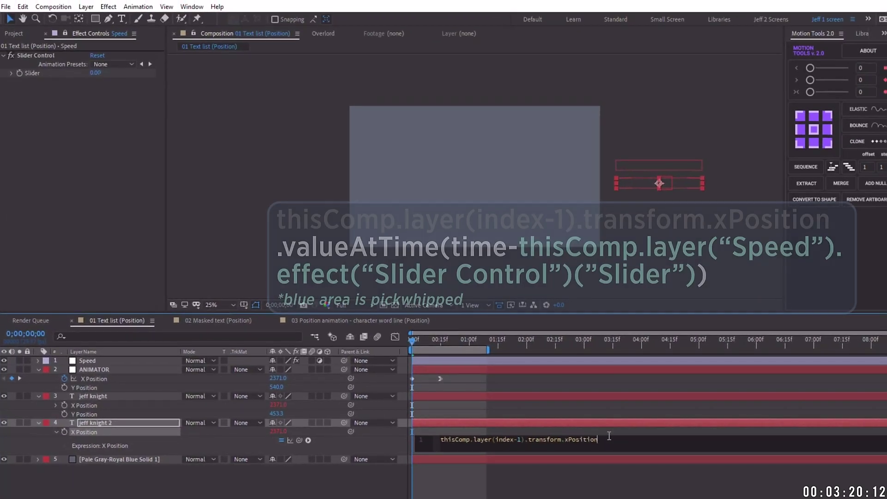
text(valueat)
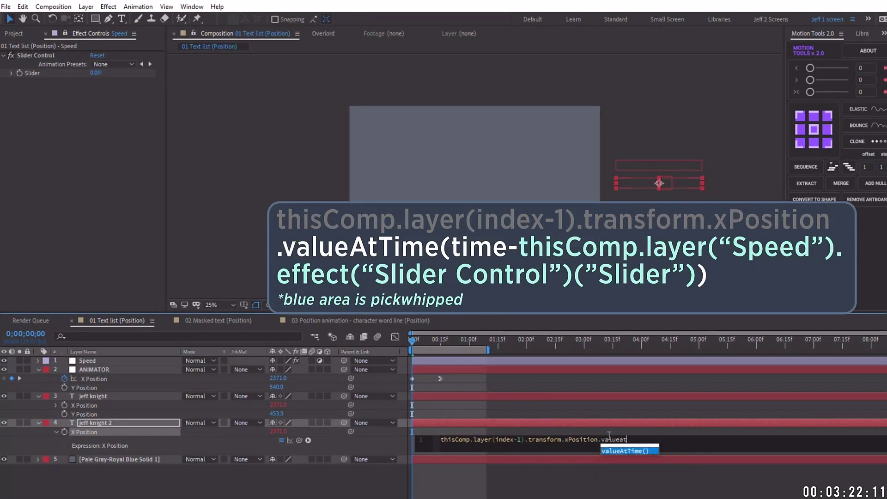
key(Return)
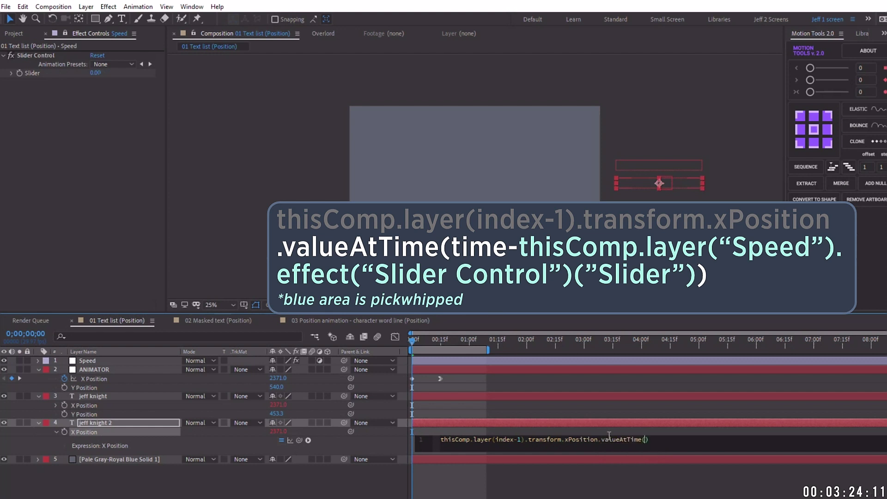
text(time-)
drag(299, 440, 29, 73)
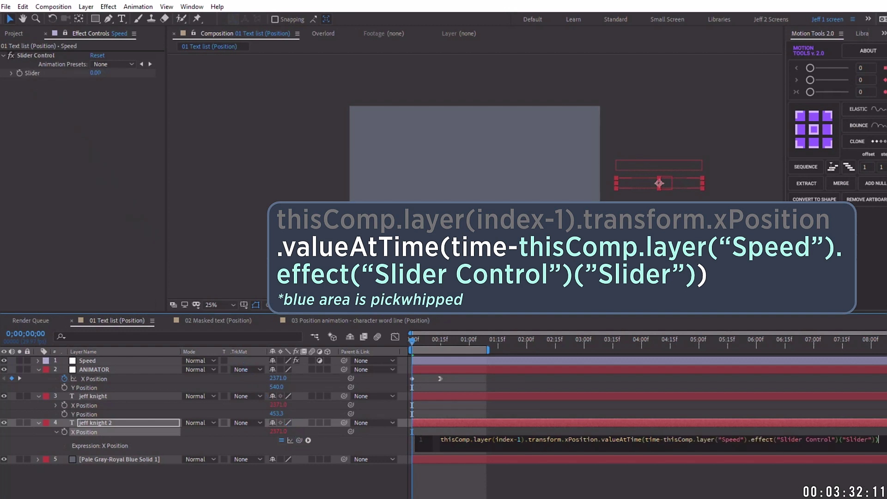
Commit the expression and preview the staggered slide-in.
click(92, 396)
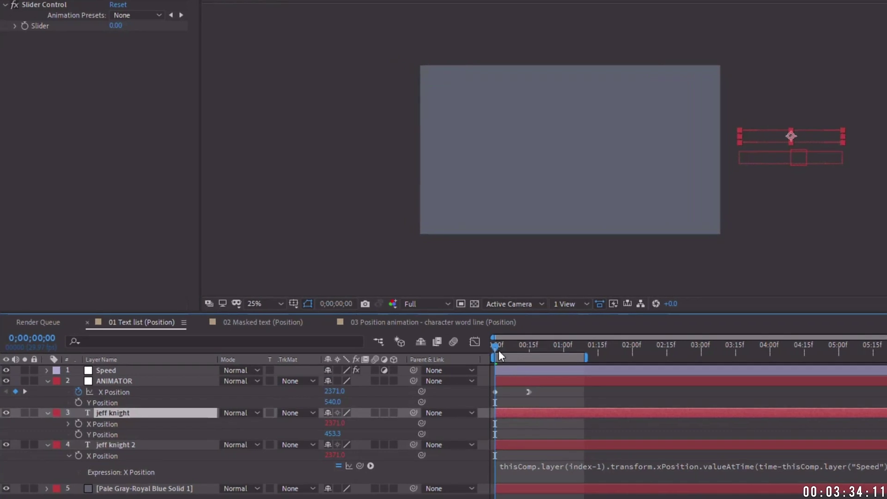
drag(410, 341, 415, 341)
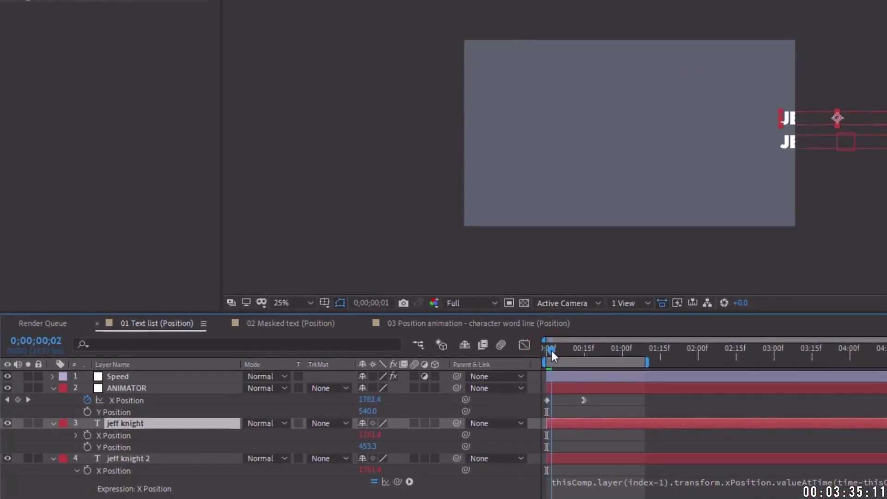
key(space)
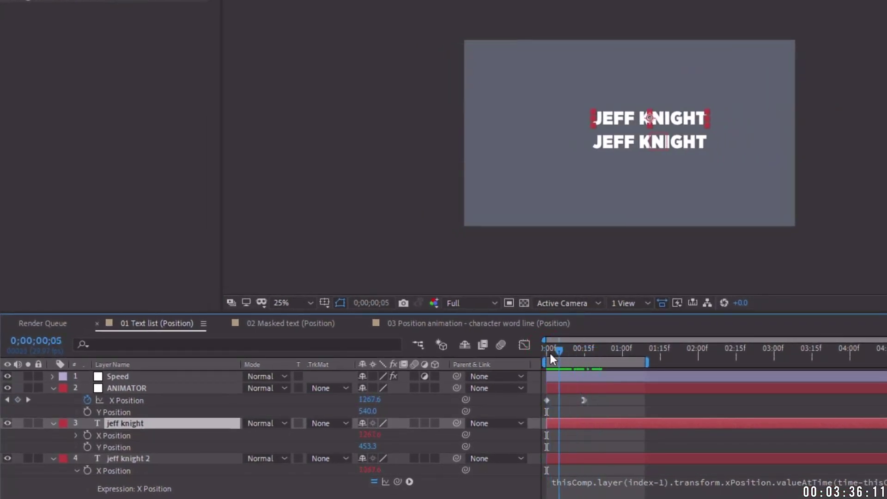
drag(572, 343, 499, 340)
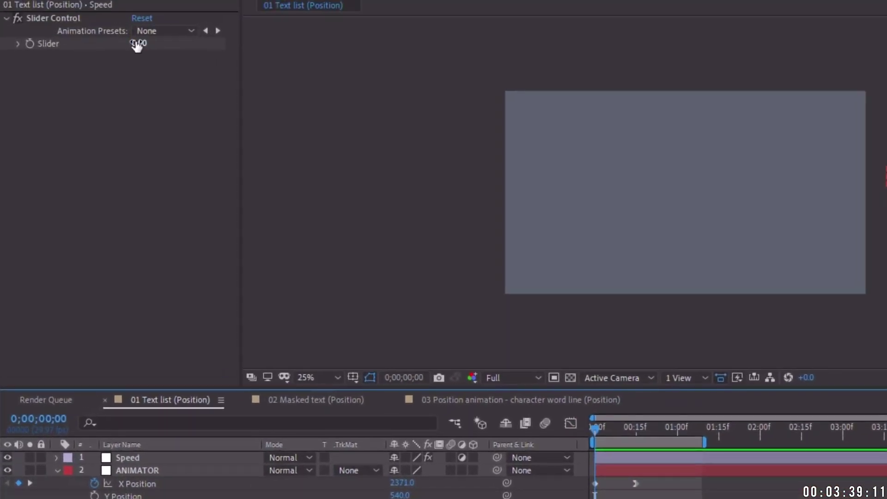
Try Speed slider values of 0.5 and then 0.8, previewing the delay.
click(138, 43)
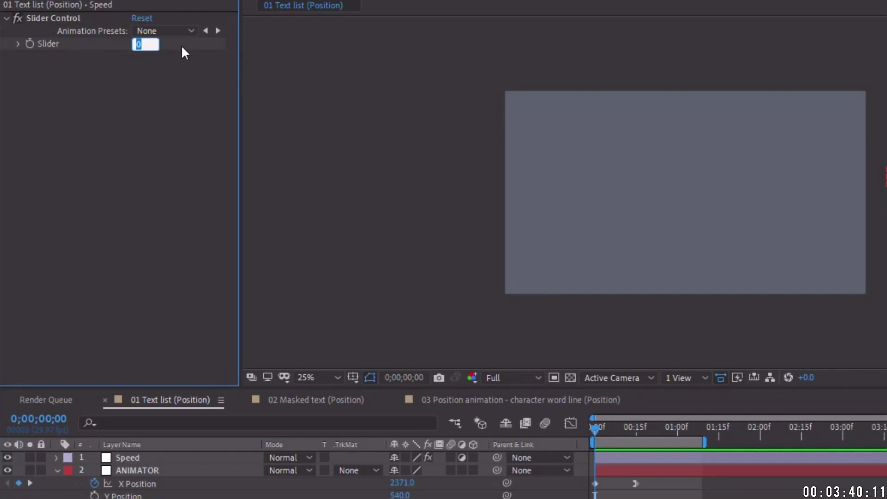
text(0.5)
click(646, 425)
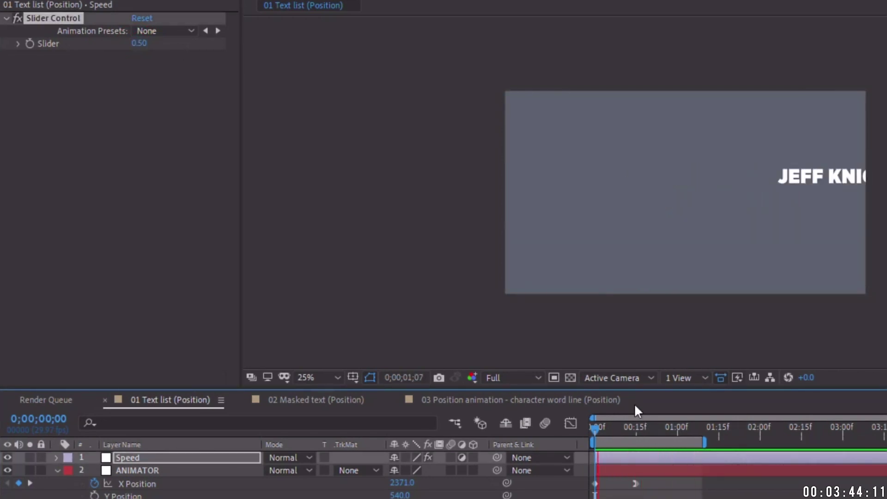
click(138, 43)
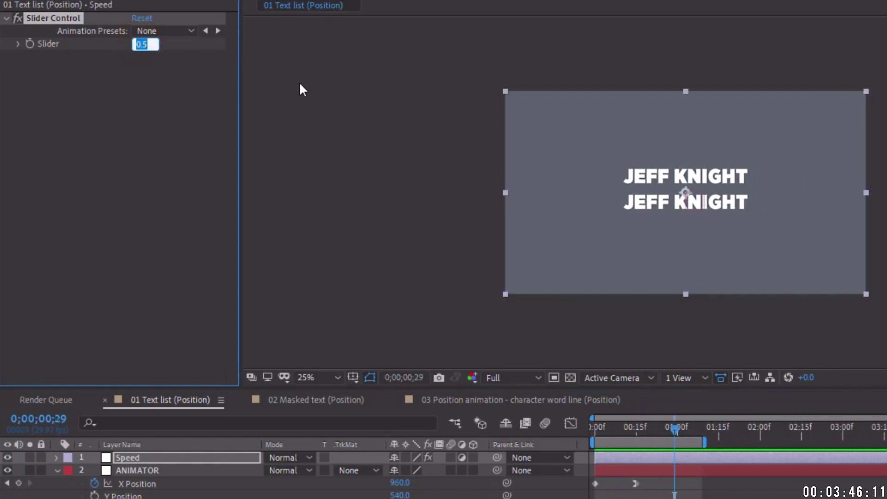
key(BackSpace)
text(0.8)
click(592, 441)
key(space)
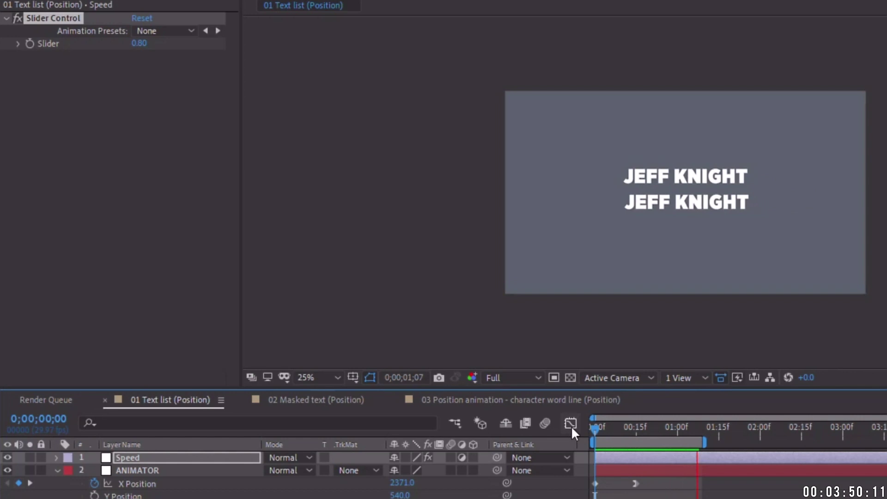
Set the Speed slider to 0.1 and preview the shorter delay.
click(139, 43)
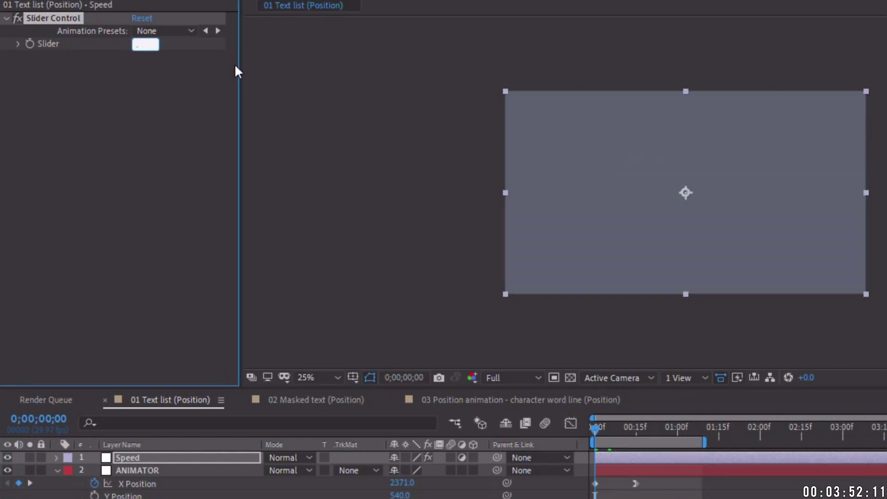
text(0.1)
click(594, 420)
key(space)
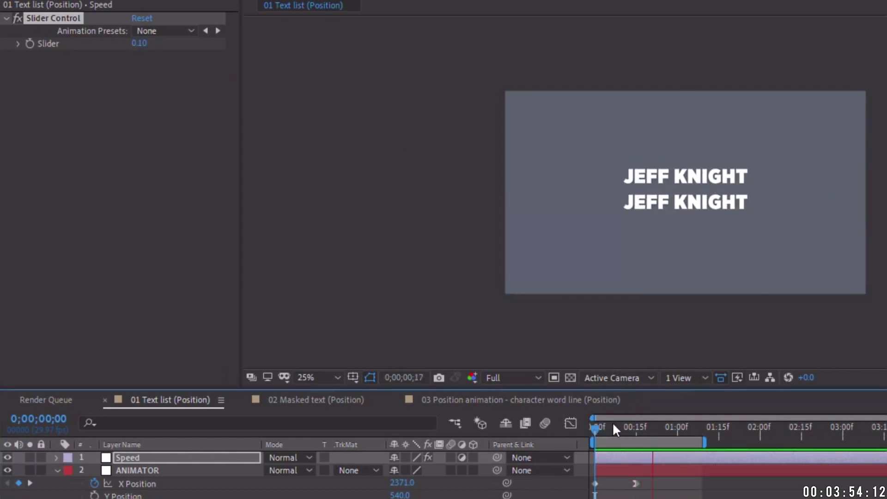
key(space)
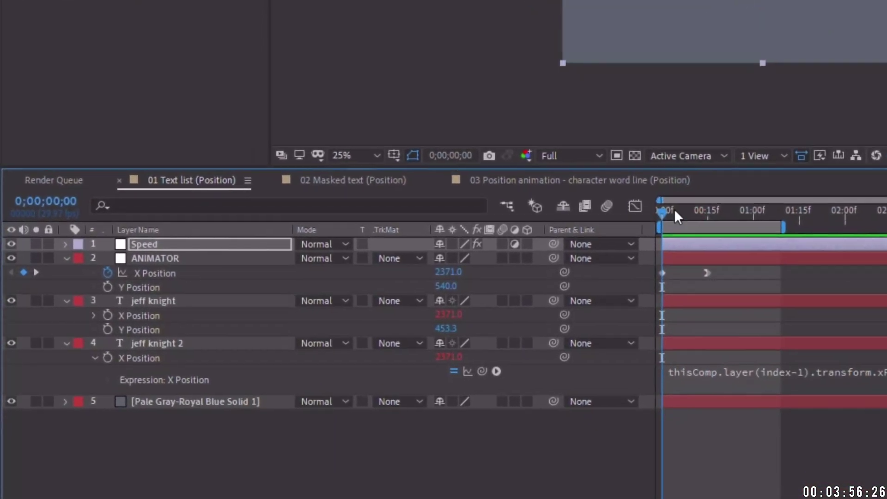
Duplicate jeff knight 2 into a third line and lower it to Y 720.3.
drag(674, 213, 701, 210)
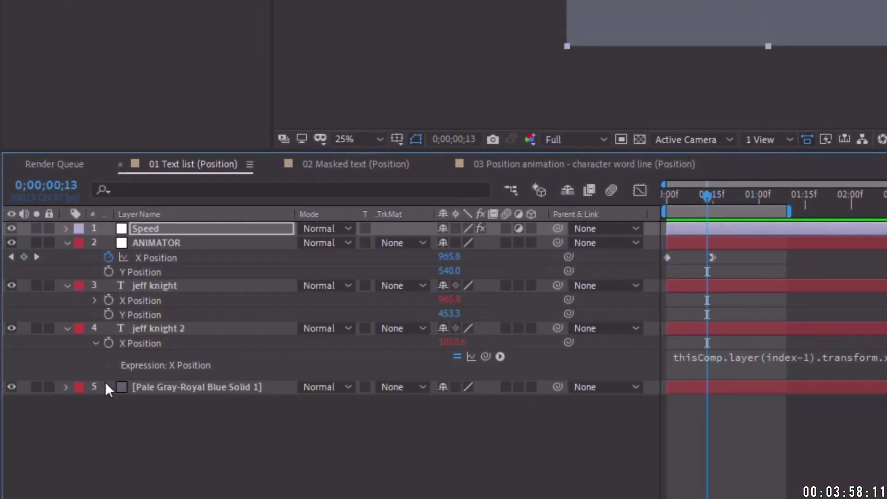
click(166, 343)
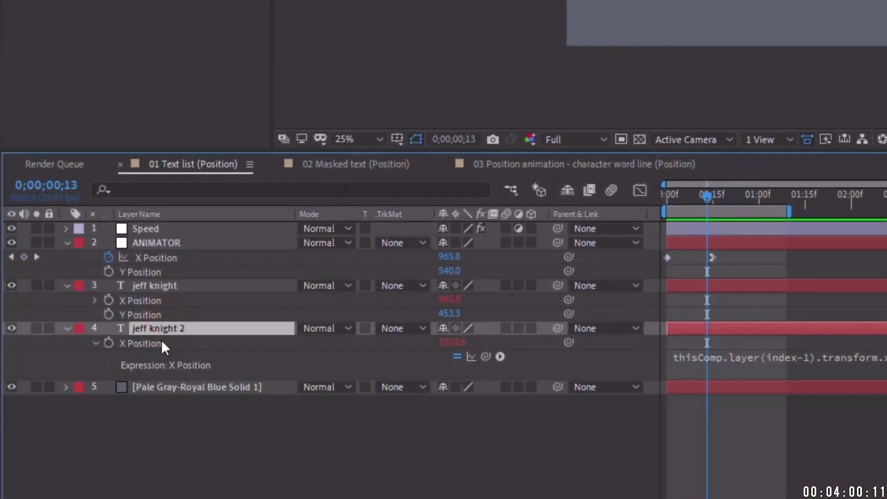
key(ctrl+d)
key(p)
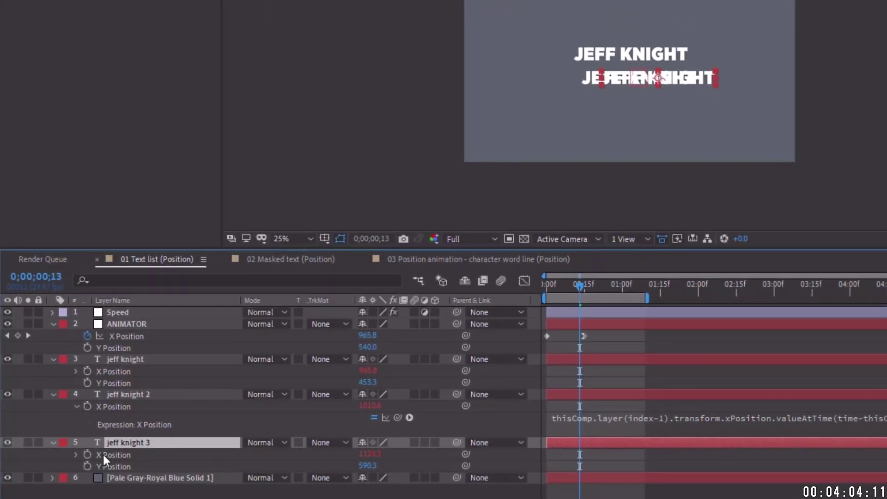
drag(368, 466, 445, 453)
key(e)
key(e)
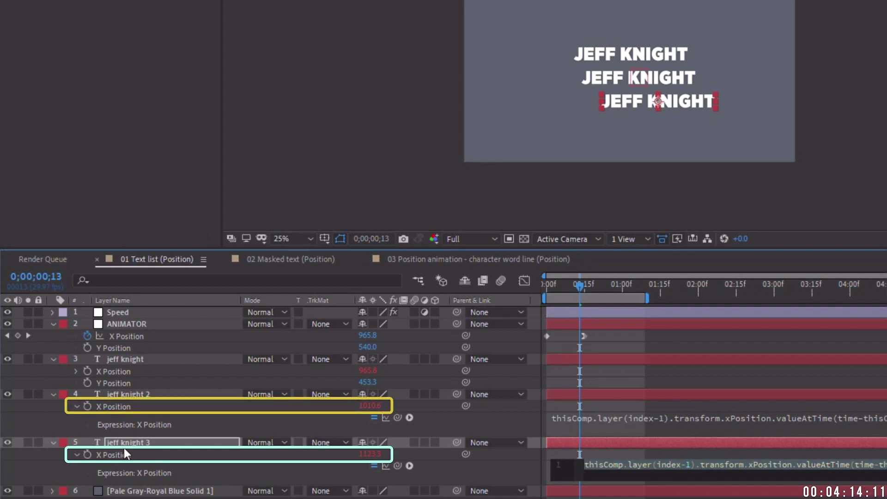
click(124, 447)
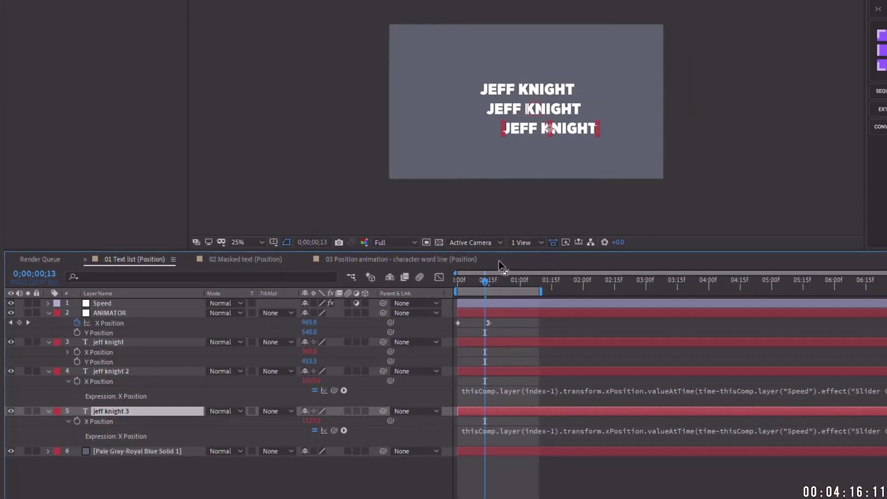
drag(490, 282, 480, 275)
key(ctrl+d)
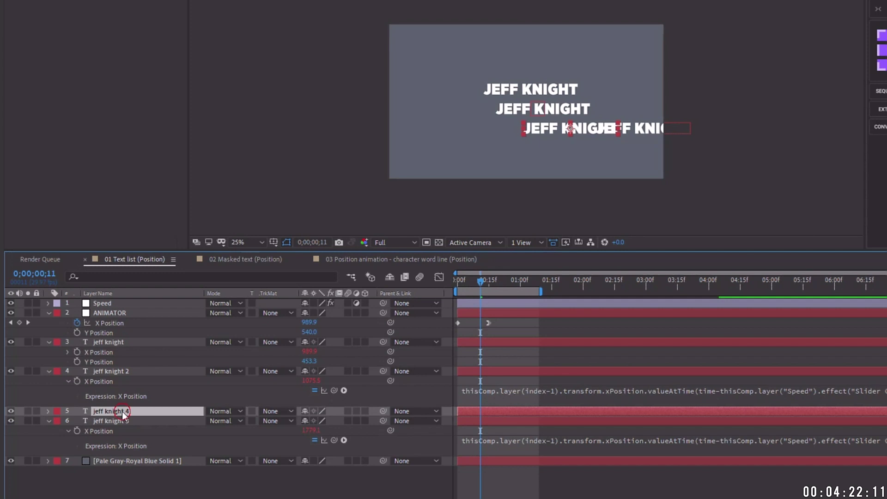
key(p)
drag(307, 470, 375, 451)
key(space)
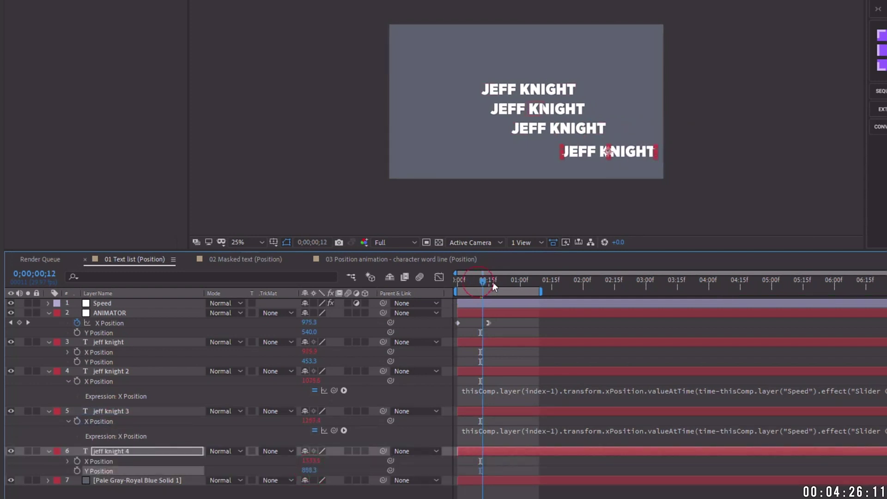
click(460, 283)
key(space)
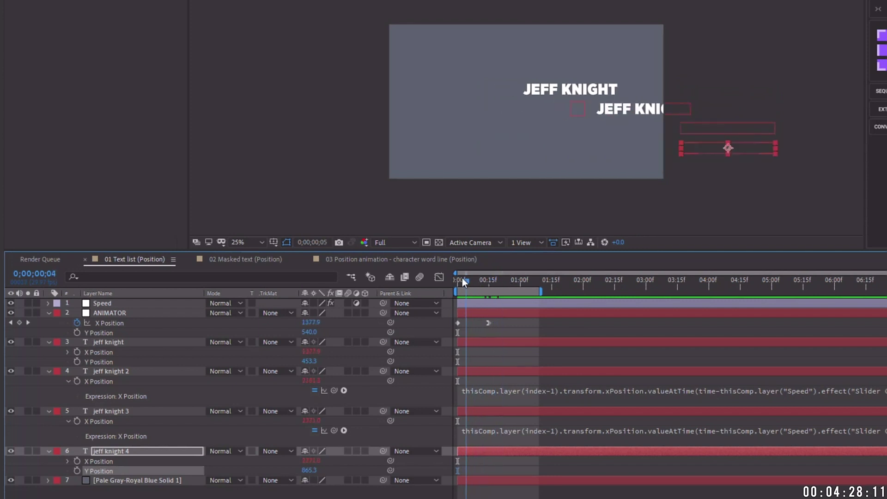
key(space)
key(space)
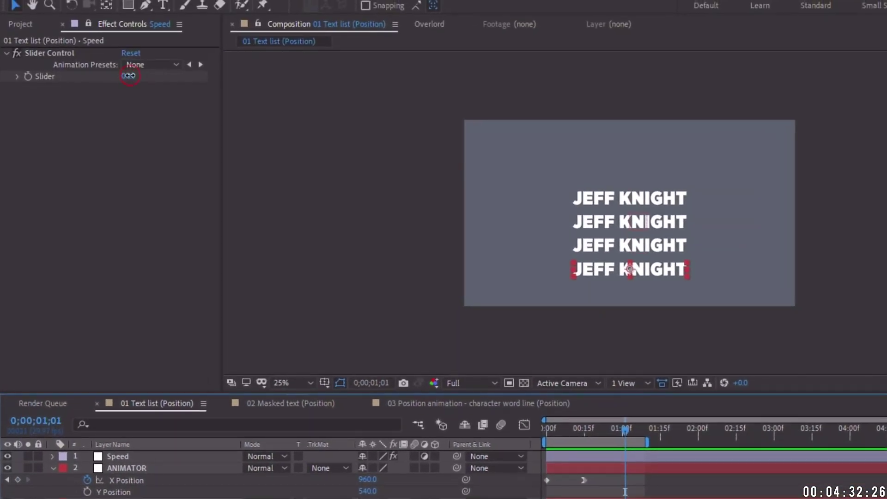
Set the Speed slider to 0.8 and preview the longer stagger.
click(130, 77)
text(0.8)
key(Return)
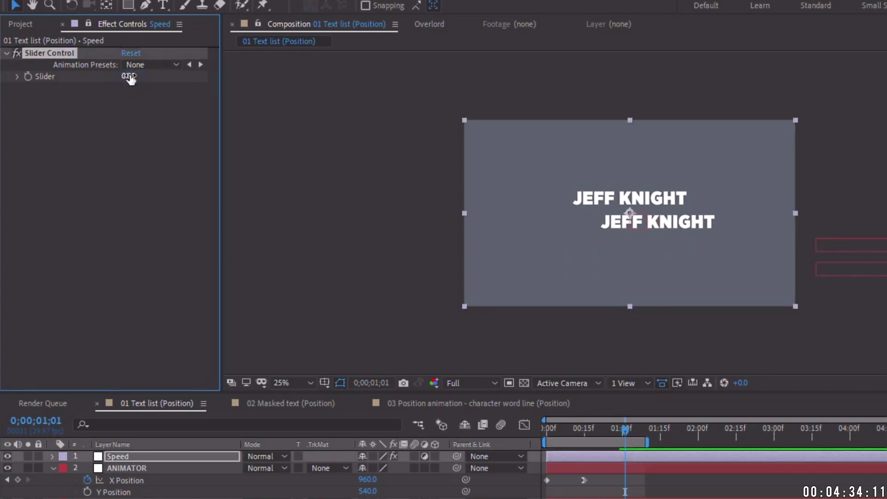
key(space)
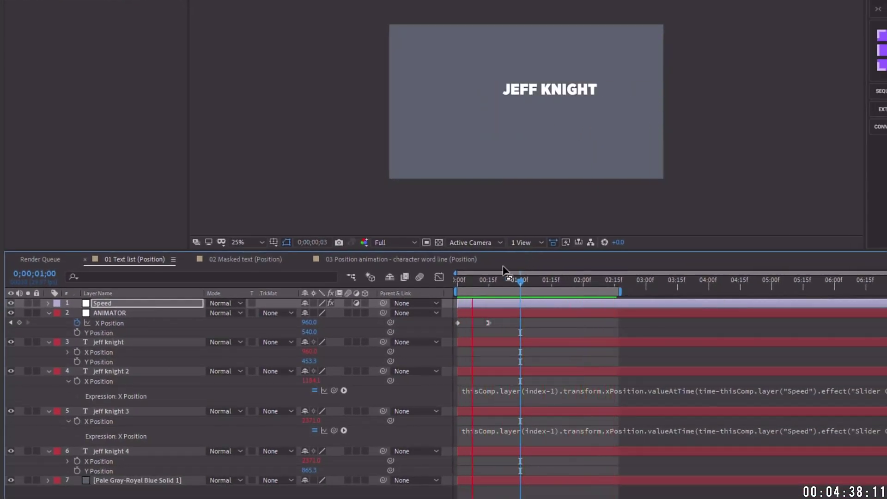
key(space)
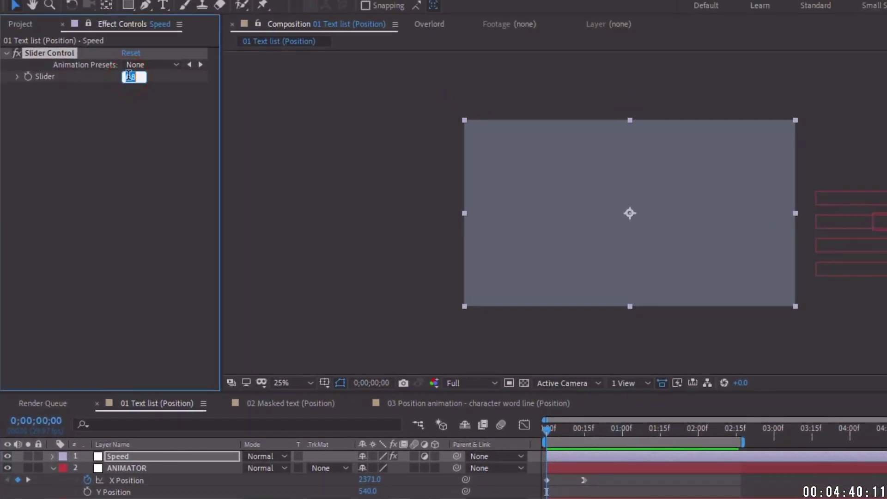
key(space)
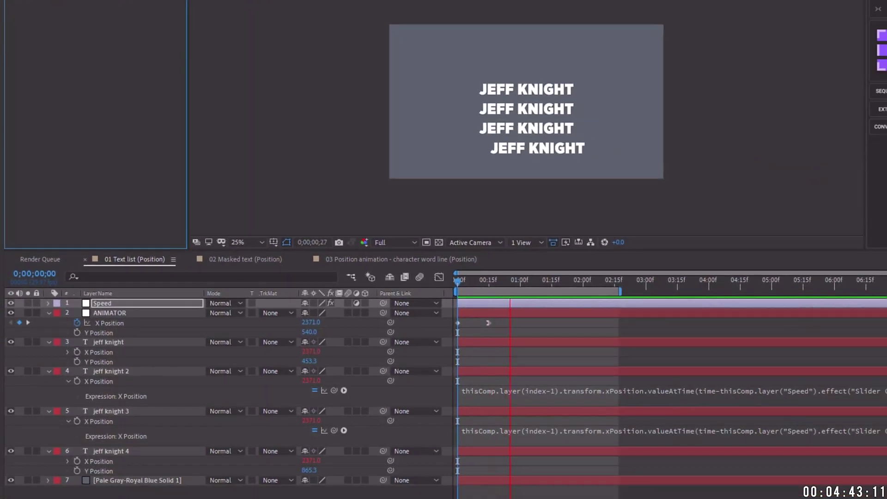
click(143, 313)
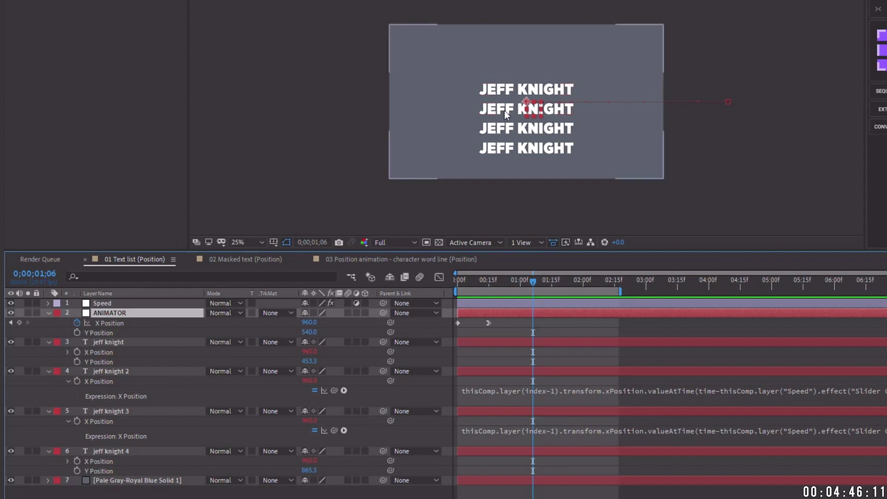
click(111, 343)
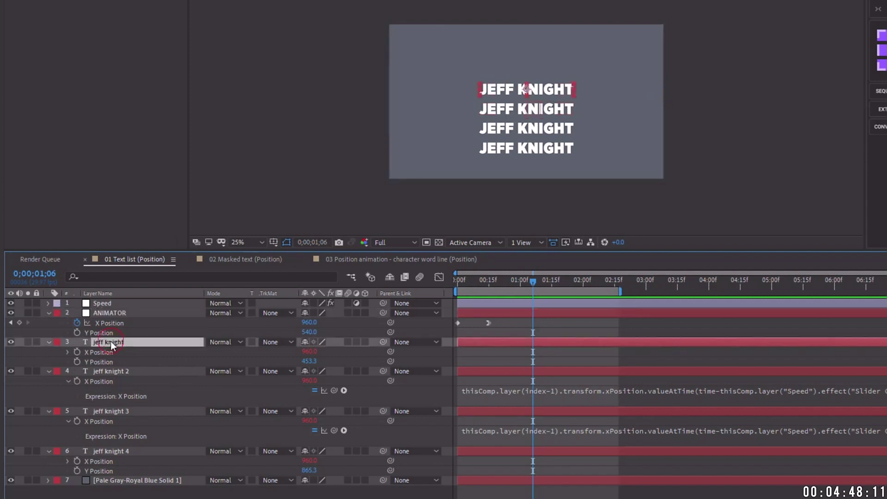
shift+click(110, 452)
drag(309, 365, 242, 324)
click(123, 315)
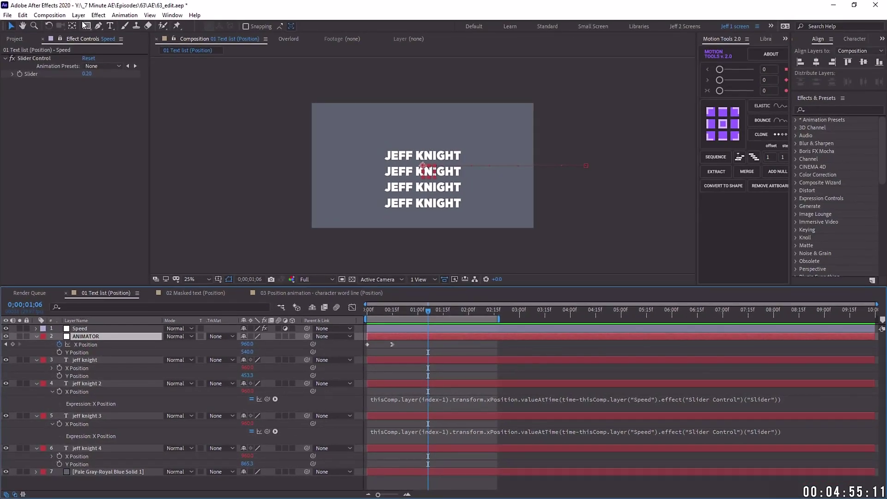
Add a null named POSITION and parent all four jeff knight layers to it.
click(78, 15)
mouse_move(96, 27)
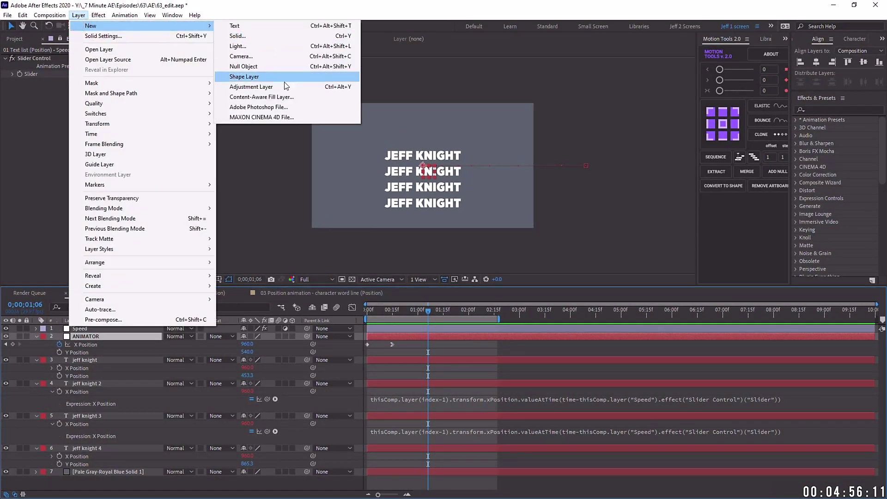
click(272, 67)
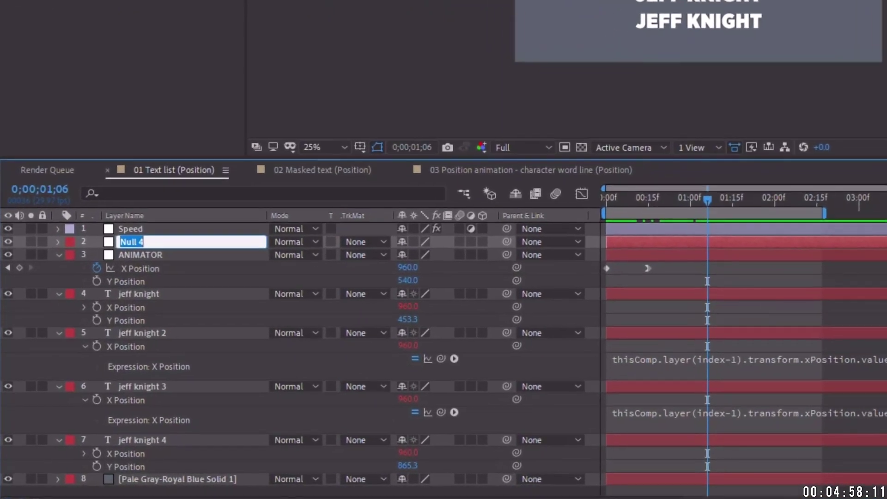
text(POSITION)
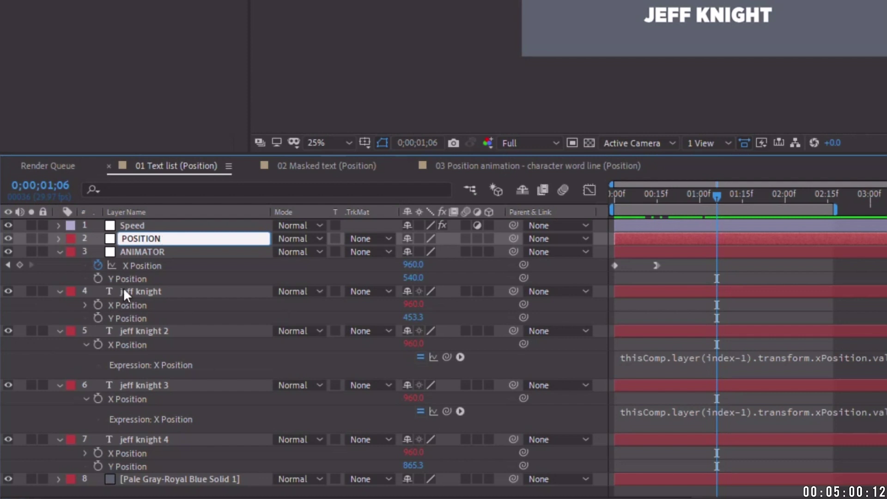
click(138, 292)
shift+click(153, 439)
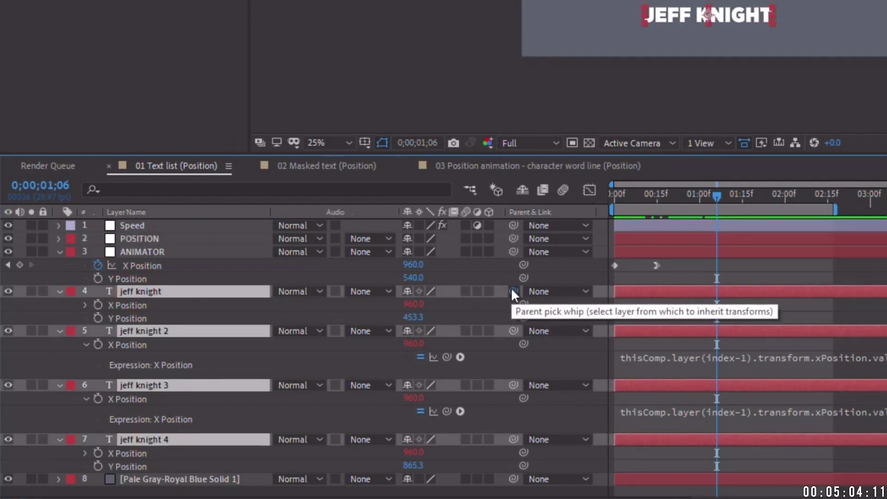
drag(511, 288, 183, 240)
Shift POSITION's X to about -69 to move the text stack left, then preview.
key(p)
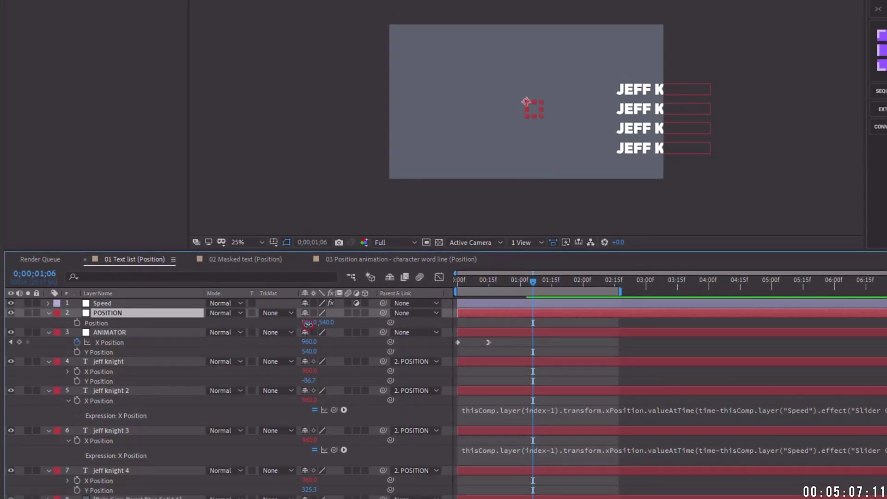
drag(308, 324, 258, 324)
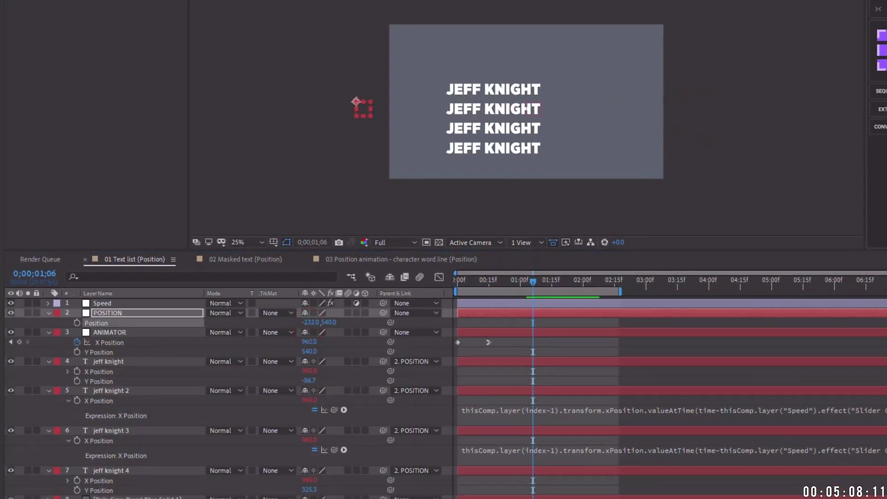
drag(326, 327, 389, 307)
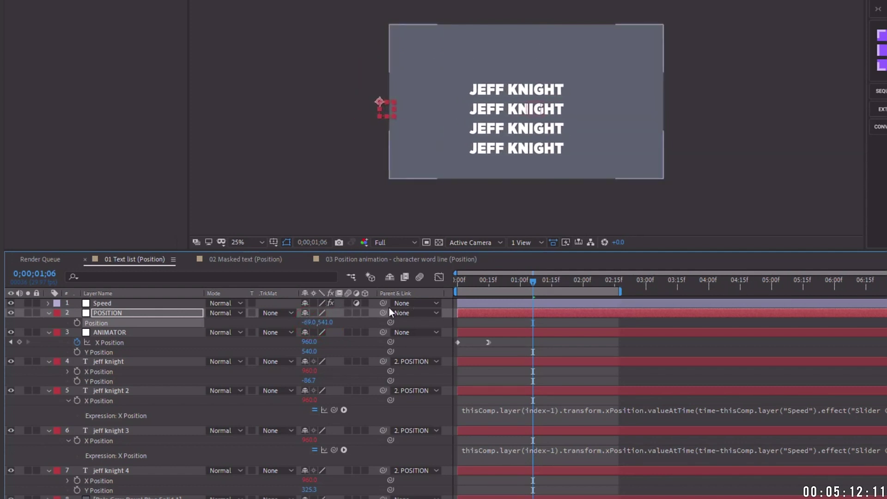
key(space)
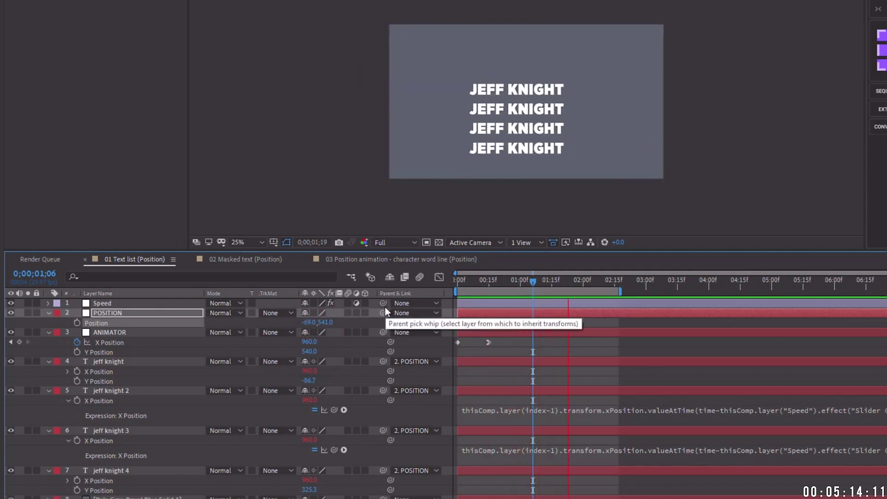
key(space)
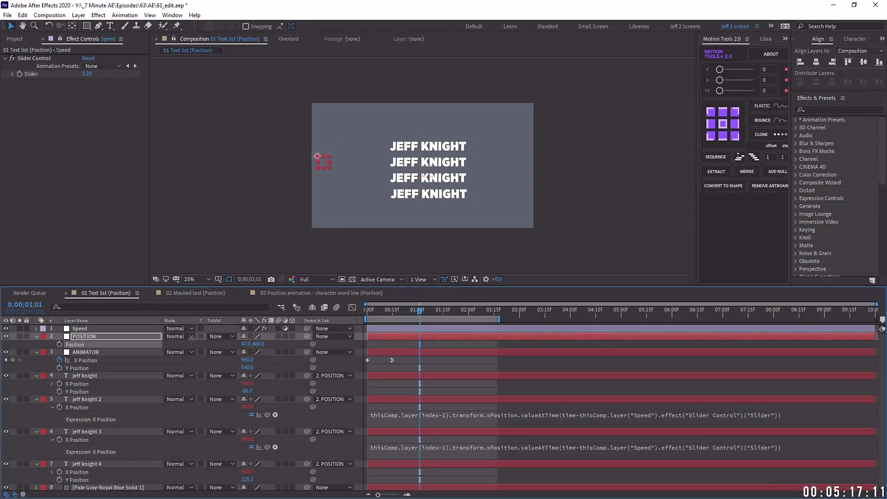
click(408, 354)
Check ANIMATOR's X Position animation, then collapse all layer properties and deselect.
key(u)
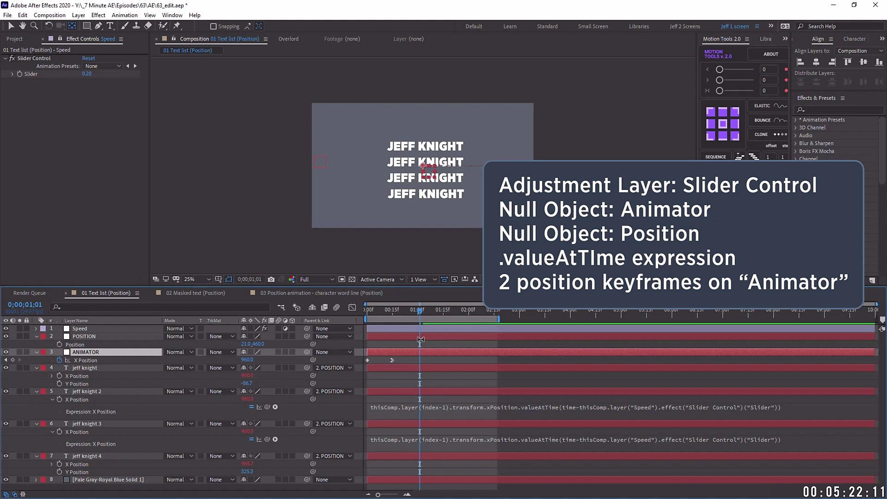
mouse_move(426, 314)
mouse_down()
mouse_move(382, 315)
mouse_move(411, 314)
mouse_up()
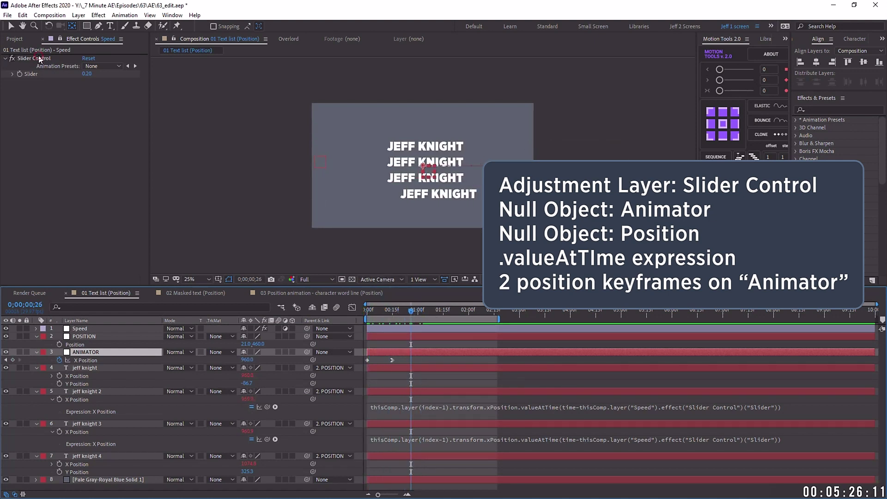
key(ctrl+a)
key(u)
key(F2)
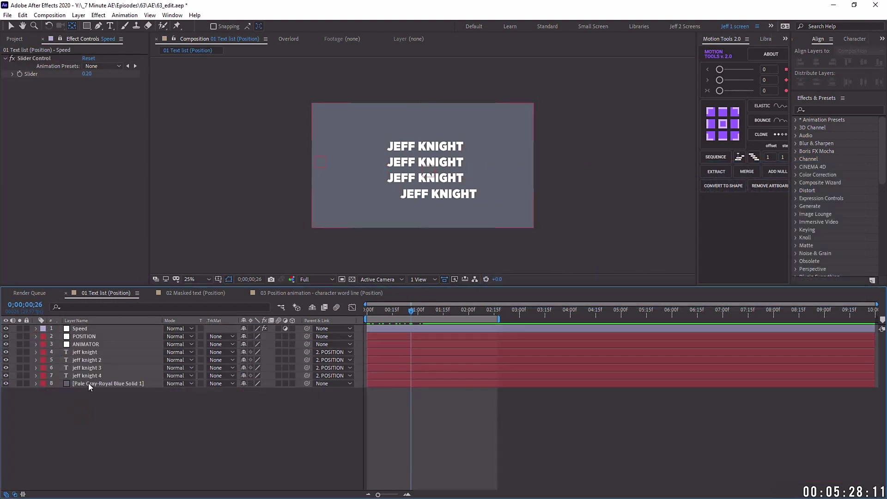
click(87, 376)
key(ctrl+d)
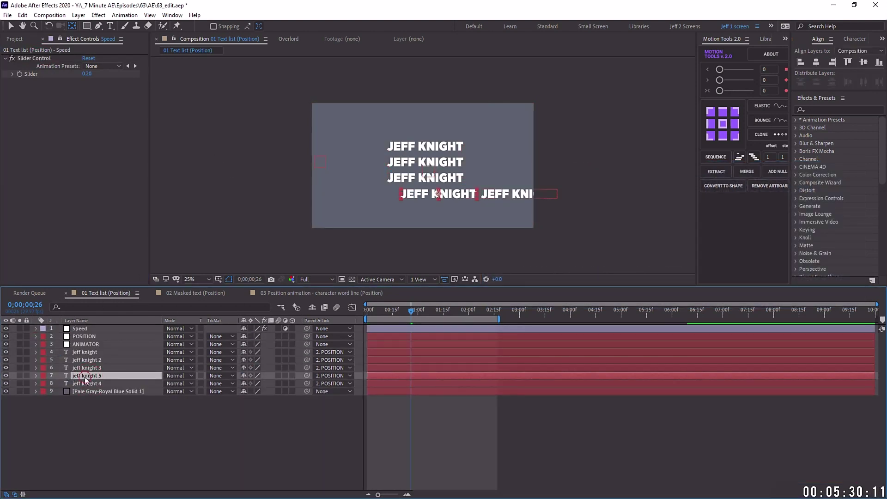
key(p)
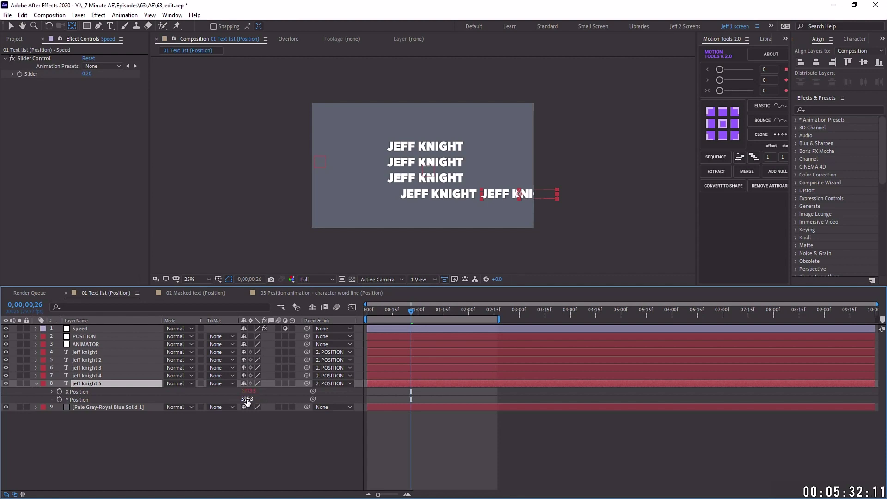
drag(428, 310, 404, 309)
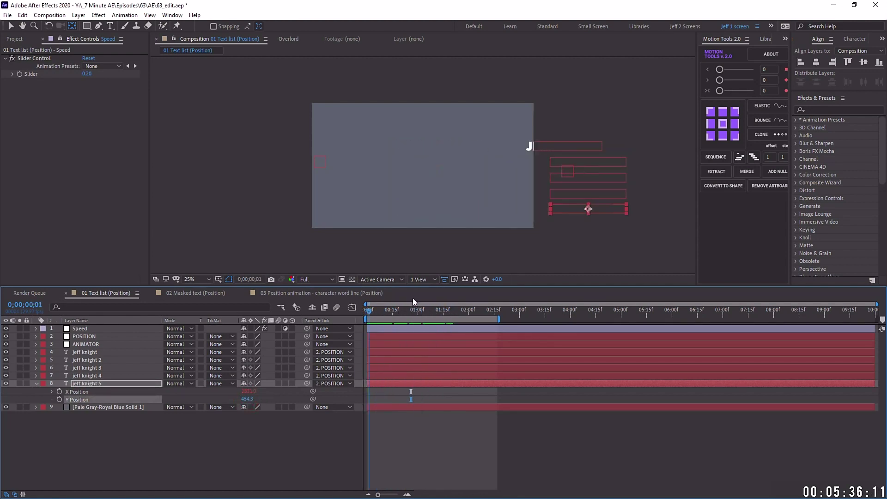